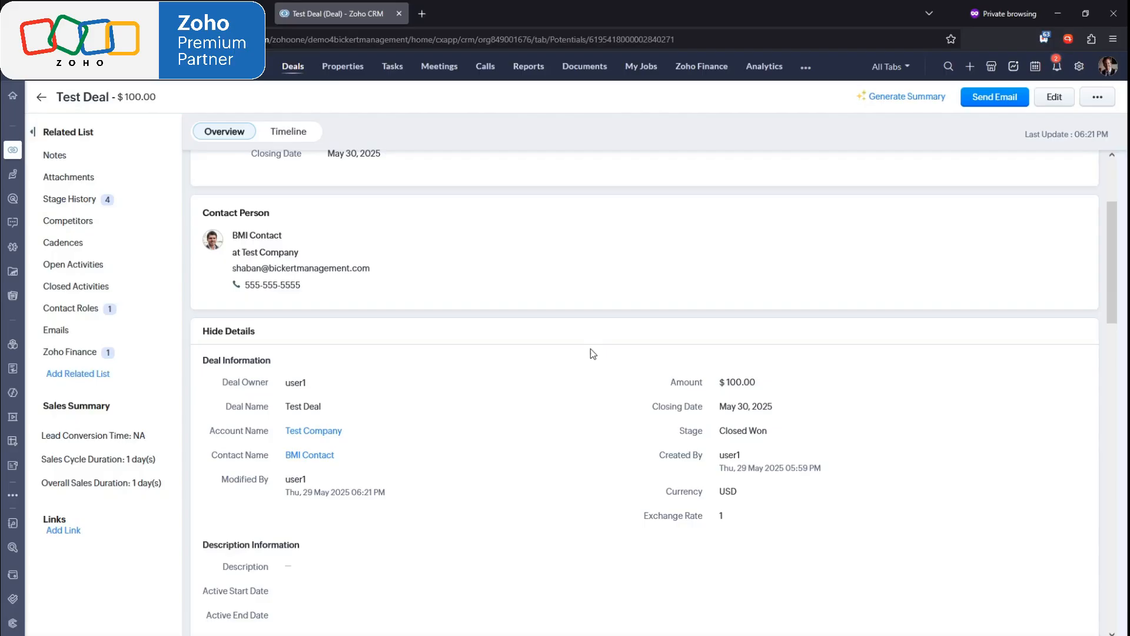
- Review the Test Deal record's stage pipeline, contact person and deal information
{"action": "scroll", "coordinate": [591, 349], "scroll_direction": "up", "scroll_amount": 3}
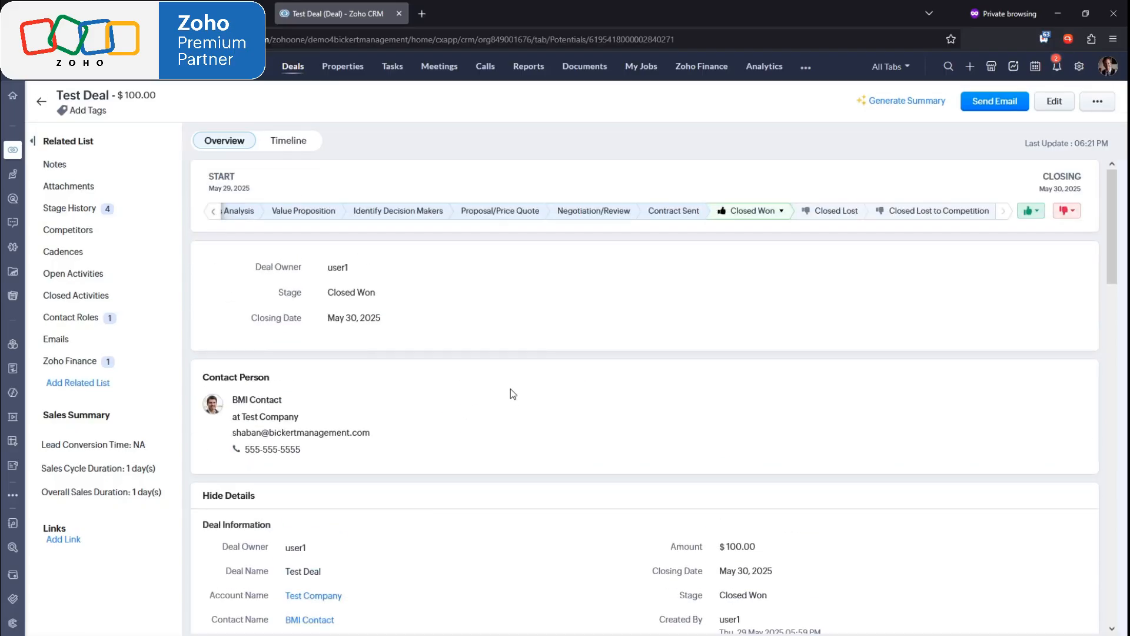
{"action": "scroll", "coordinate": [376, 350], "scroll_direction": "down", "scroll_amount": 3}
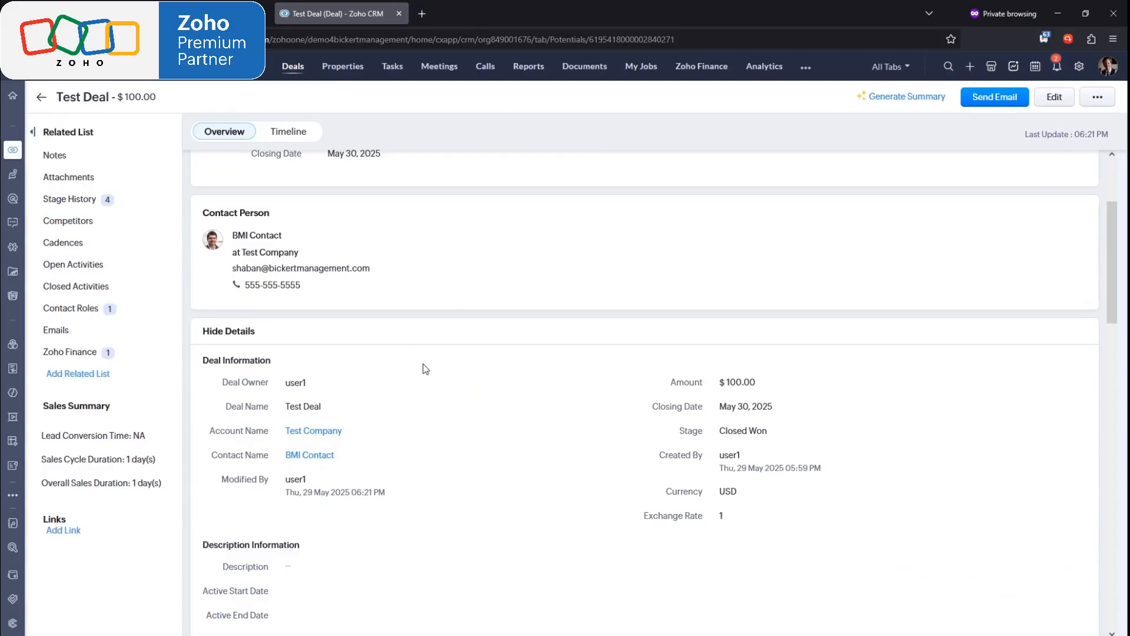
{"action": "scroll", "coordinate": [419, 348], "scroll_direction": "up", "scroll_amount": 3}
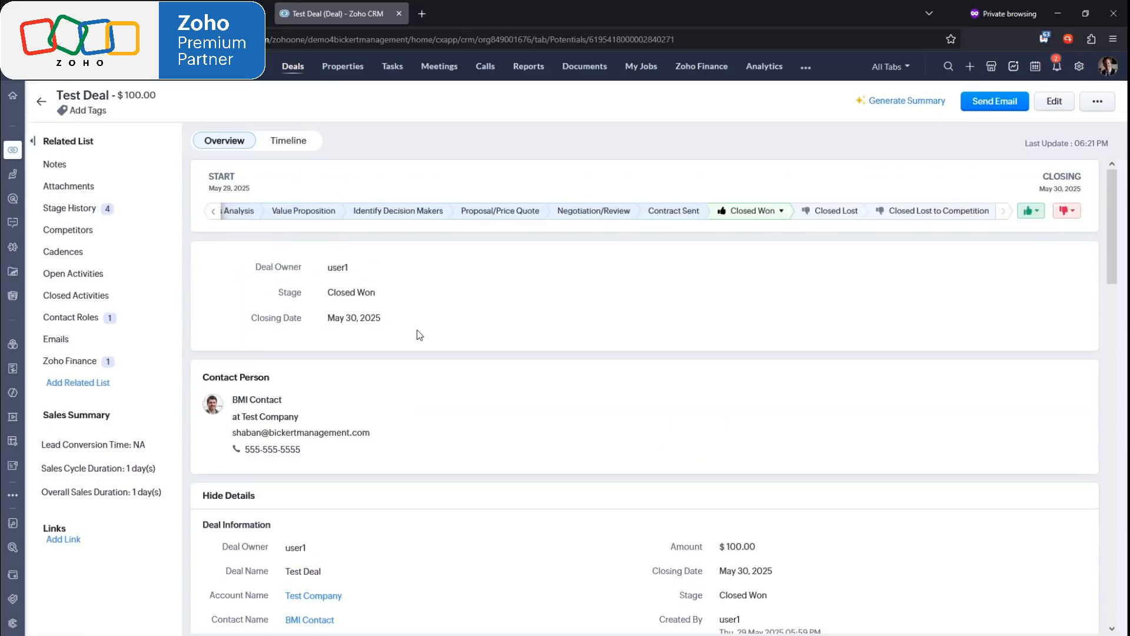
{"action": "left_click", "coordinate": [213, 211]}
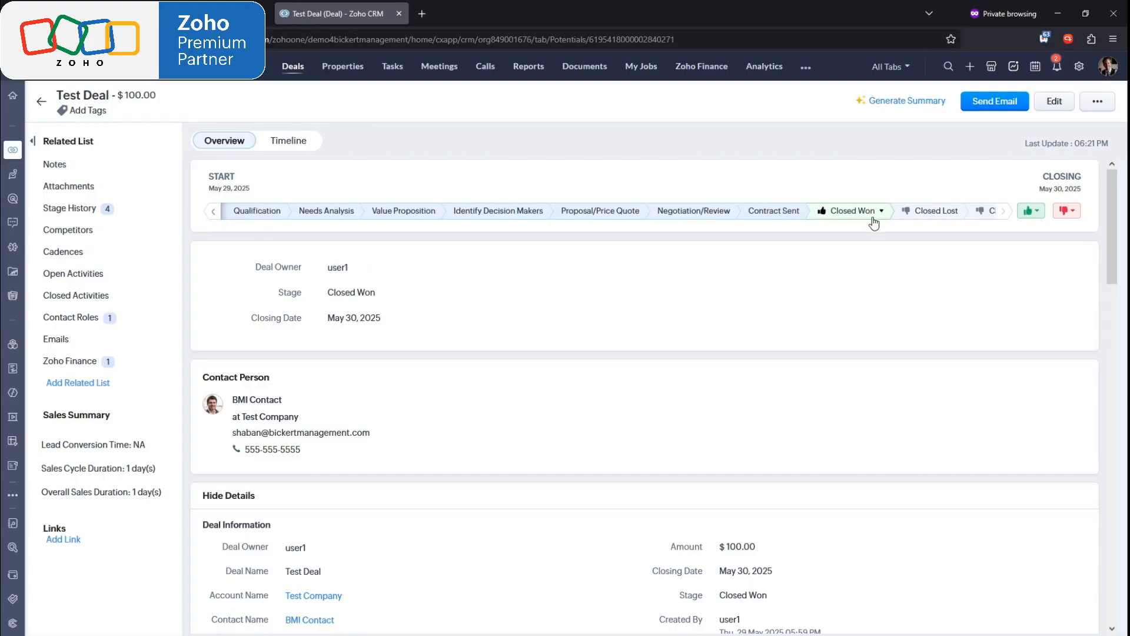
{"action": "scroll", "coordinate": [365, 291], "scroll_direction": "down", "scroll_amount": 3}
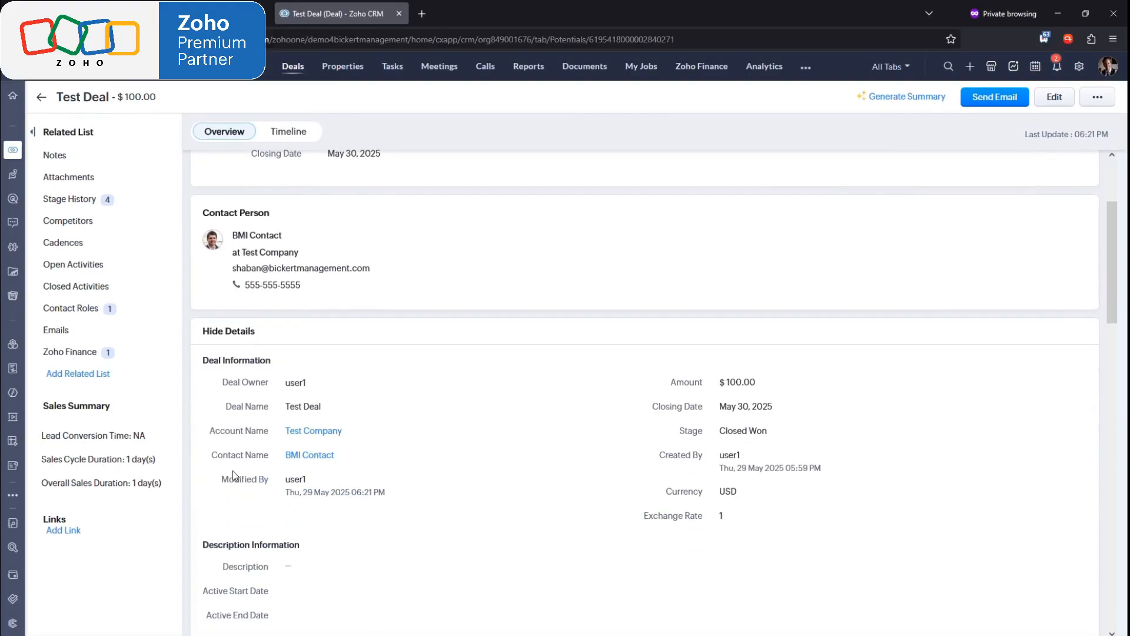
{"action": "mouse_move", "coordinate": [318, 460]}
{"action": "scroll", "coordinate": [291, 344], "scroll_direction": "up", "scroll_amount": 3}
{"action": "scroll", "coordinate": [351, 432], "scroll_direction": "down", "scroll_amount": 3}
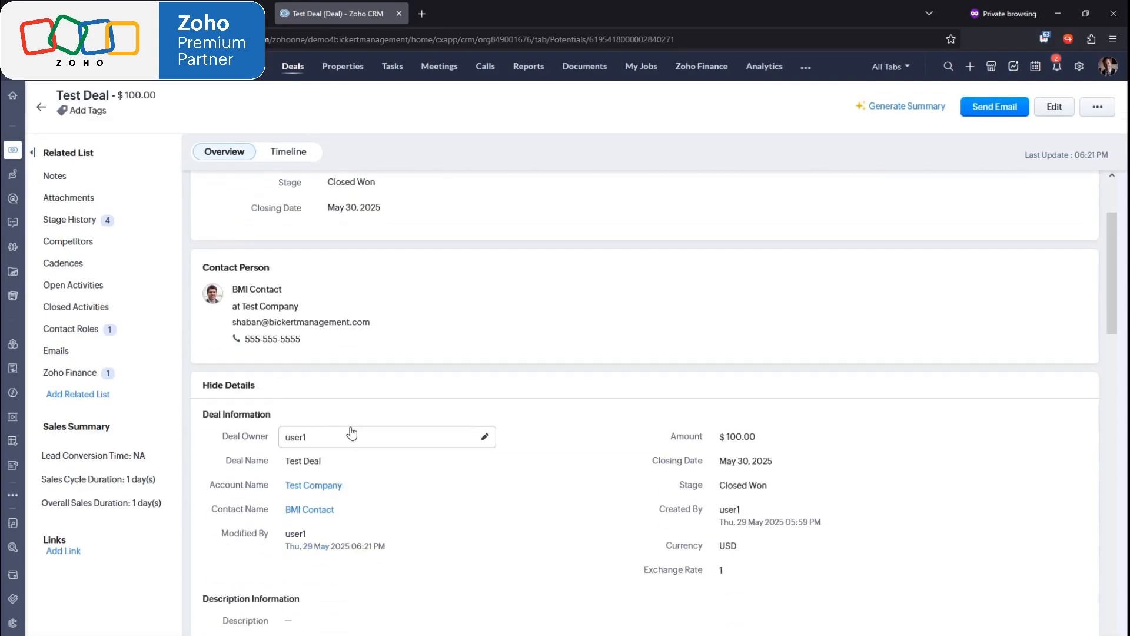
{"action": "scroll", "coordinate": [424, 212], "scroll_direction": "up", "scroll_amount": 3}
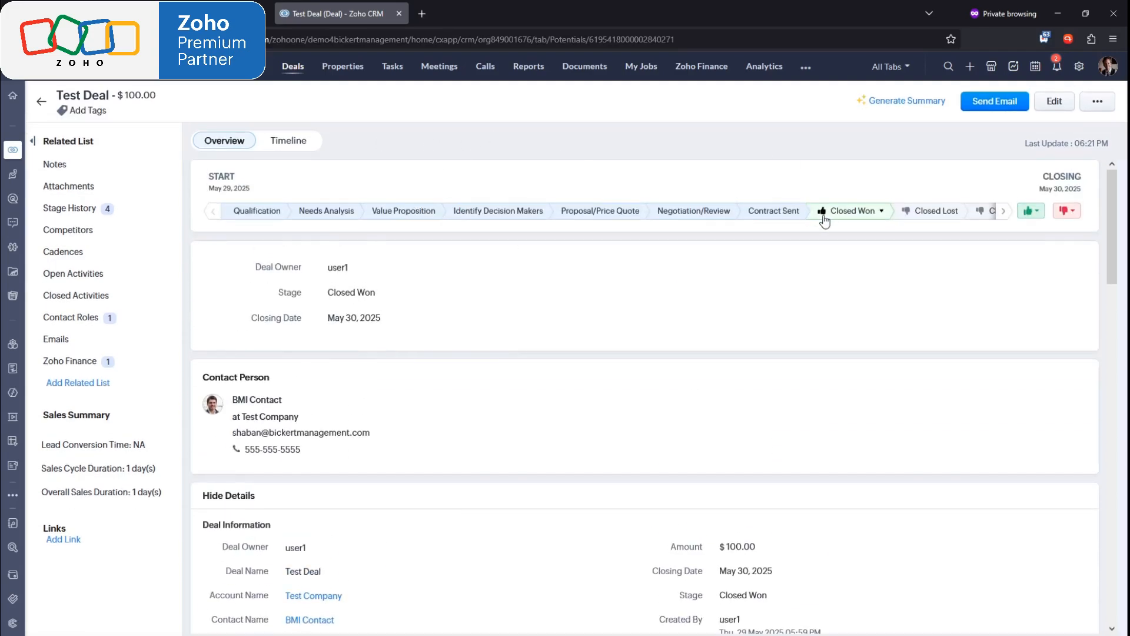
- Switch to Zoho Sign and open the Deal Won Template for editing
{"action": "left_click", "coordinate": [209, 13]}
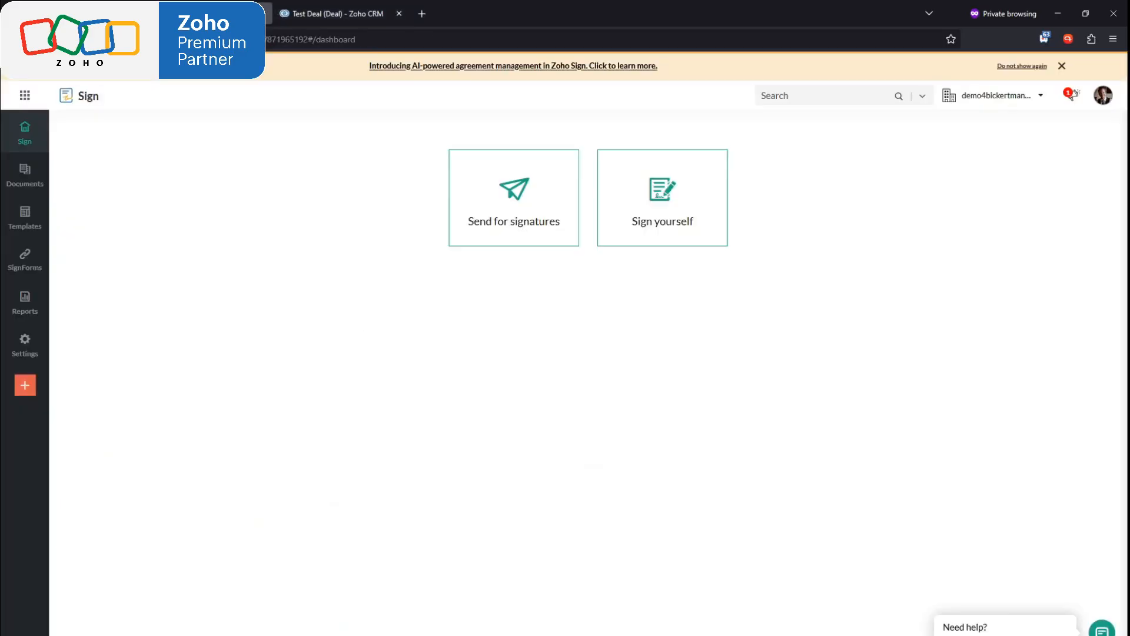
{"action": "left_click", "coordinate": [26, 227]}
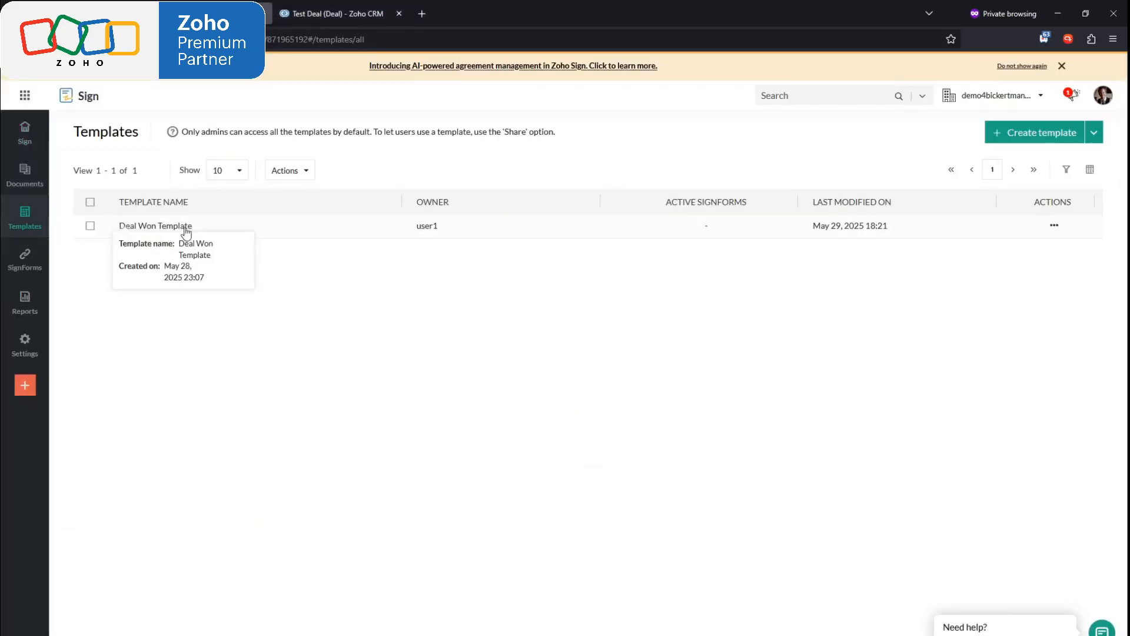
{"action": "left_click", "coordinate": [1055, 226]}
{"action": "left_click", "coordinate": [944, 270]}
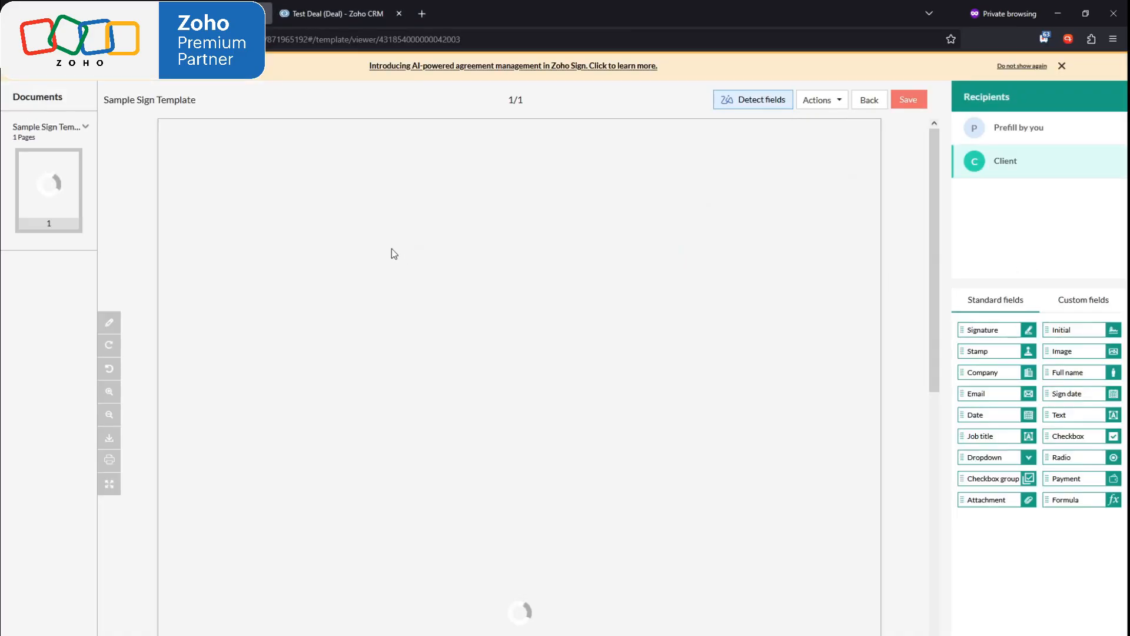
- Check the Company and Signature fields in the deal agreement form, save the template, and close the template-use dialog without sending
{"action": "scroll", "coordinate": [637, 293], "scroll_direction": "down", "scroll_amount": 4}
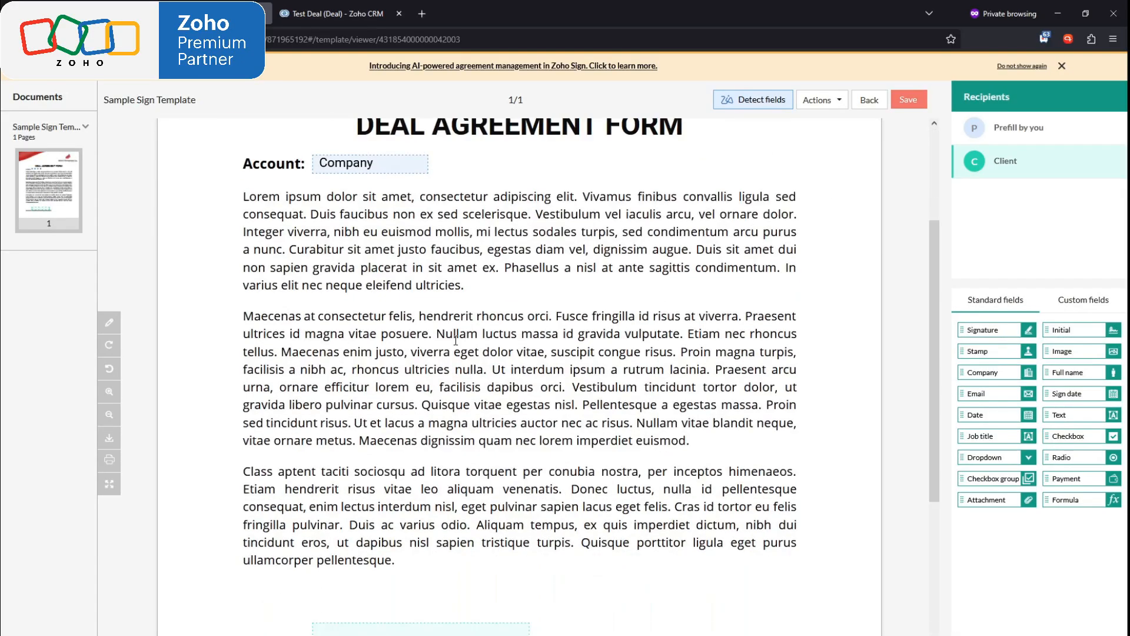
{"action": "scroll", "coordinate": [503, 340], "scroll_direction": "up", "scroll_amount": 4}
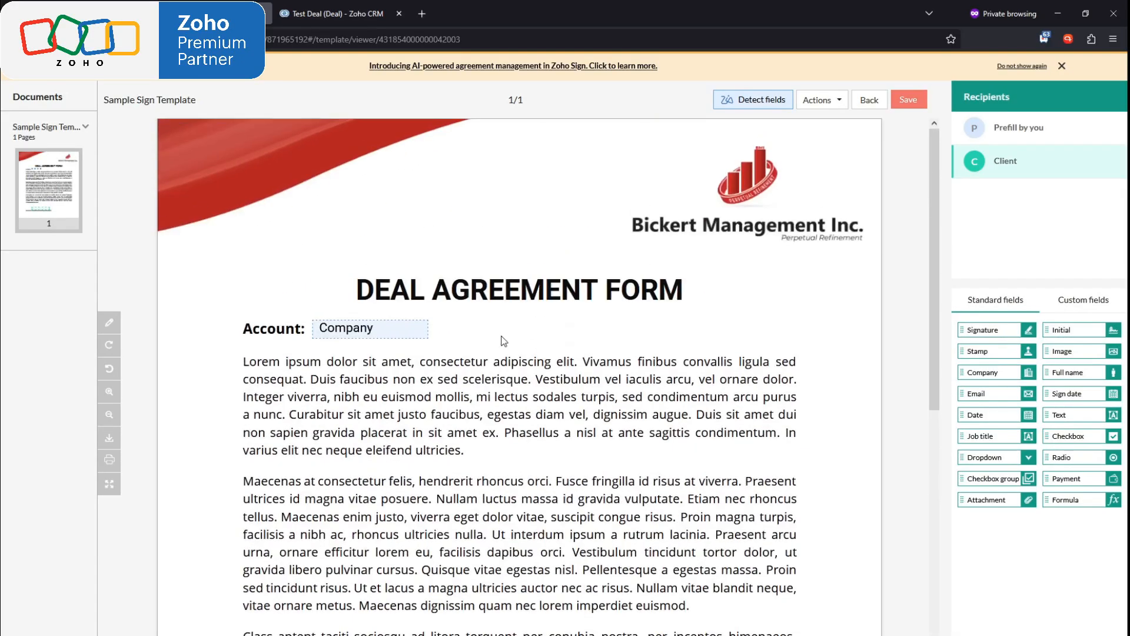
{"action": "left_click", "coordinate": [380, 334]}
{"action": "left_click", "coordinate": [469, 356]}
{"action": "scroll", "coordinate": [341, 334], "scroll_direction": "down", "scroll_amount": 5}
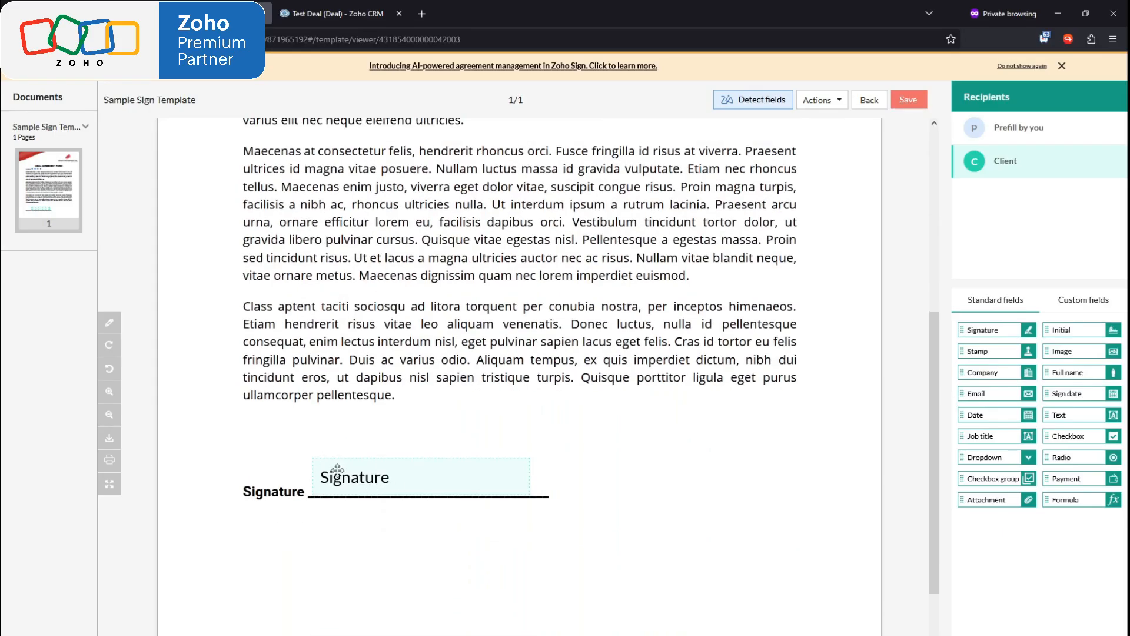
{"action": "left_click", "coordinate": [911, 107]}
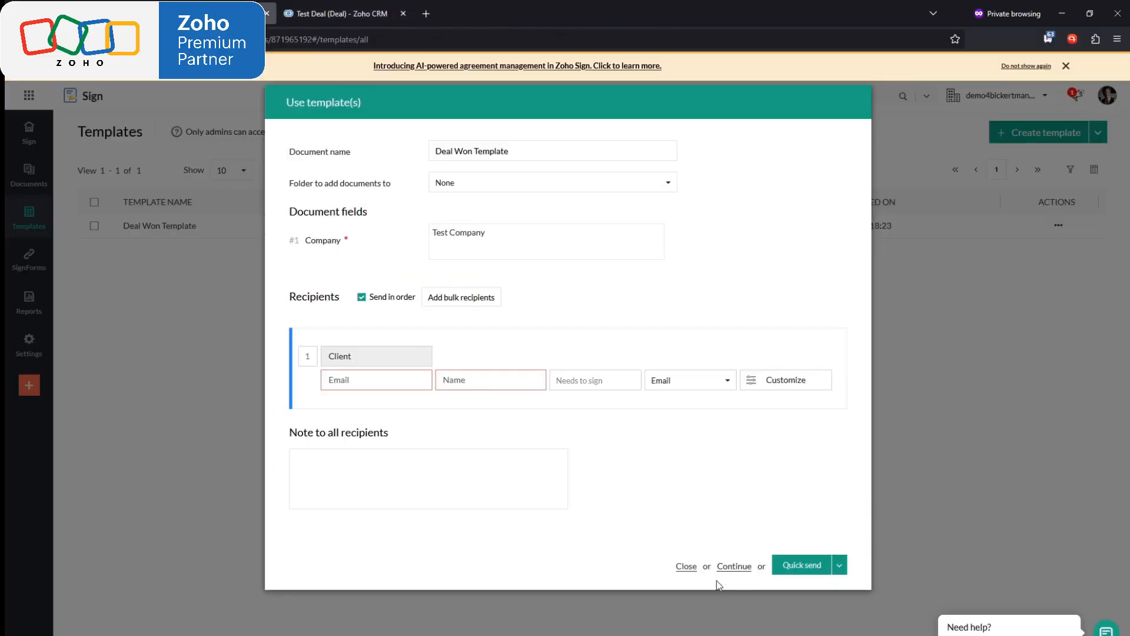
{"action": "left_click", "coordinate": [687, 566]}
- Switch back to Zoho CRM and start a new workflow rule in the automation settings
{"action": "left_click", "coordinate": [342, 13]}
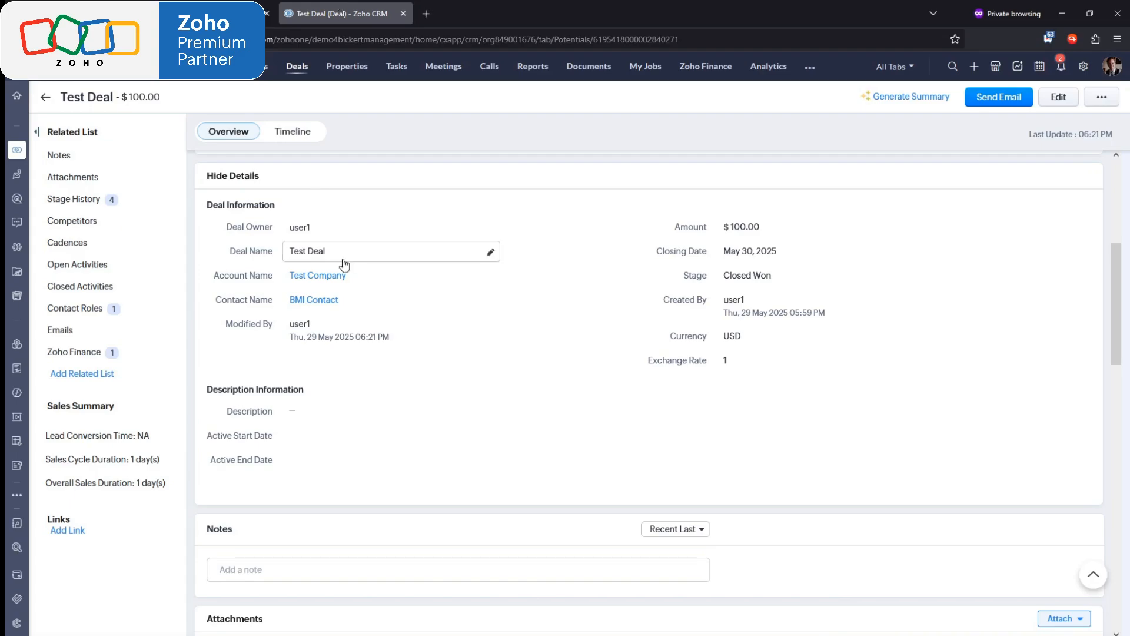
{"action": "scroll", "coordinate": [344, 264], "scroll_direction": "up", "scroll_amount": 5}
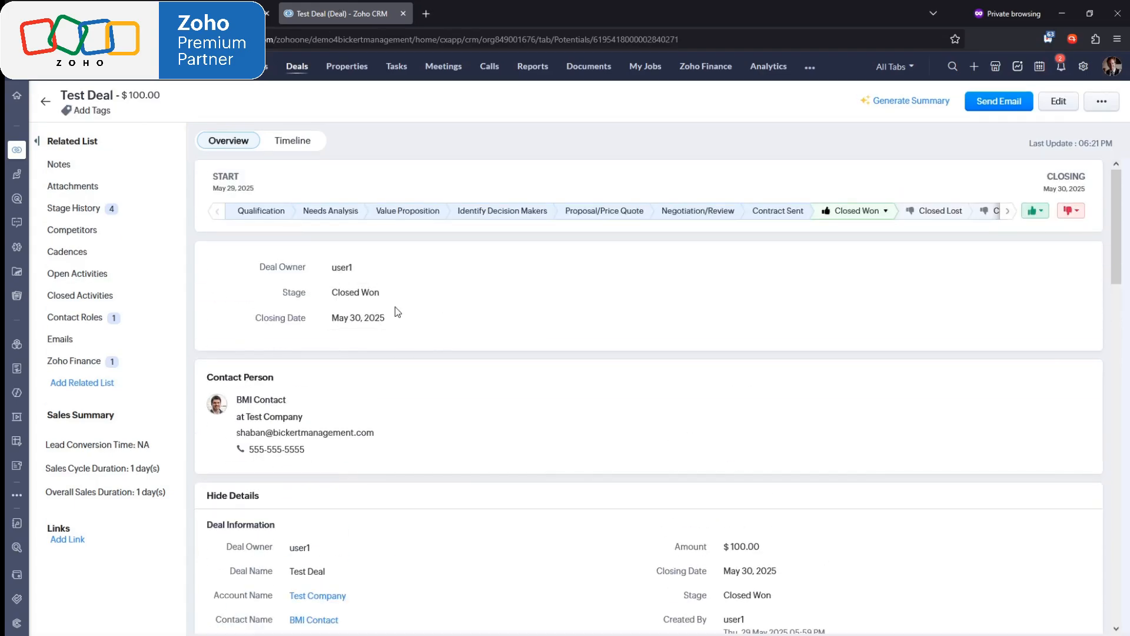
{"action": "left_click", "coordinate": [1083, 67]}
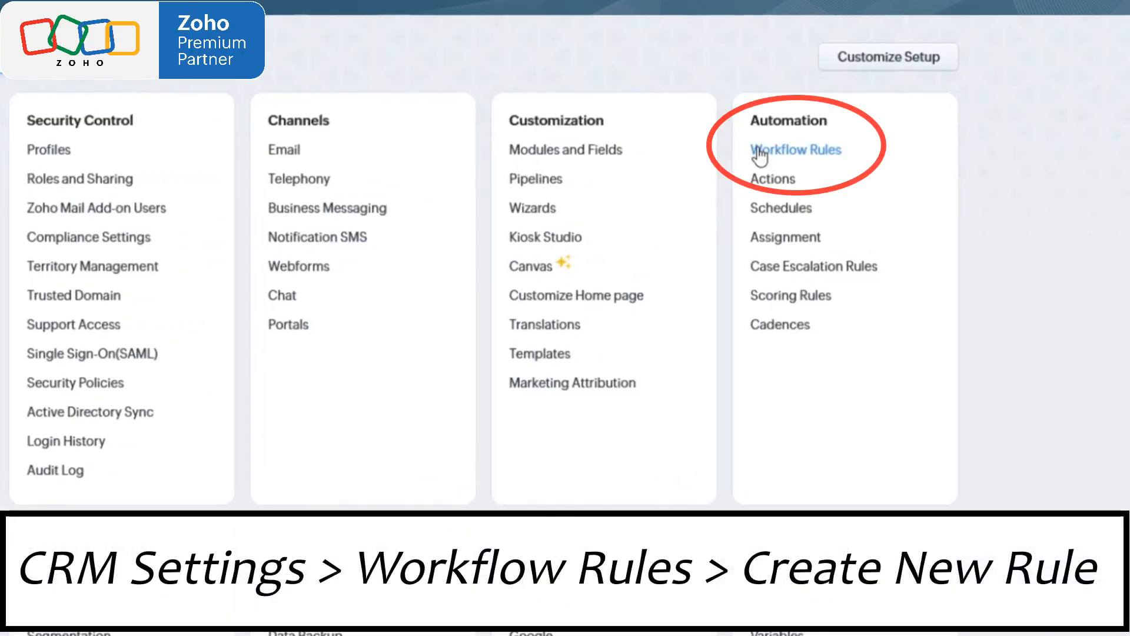
{"action": "left_click", "coordinate": [758, 150]}
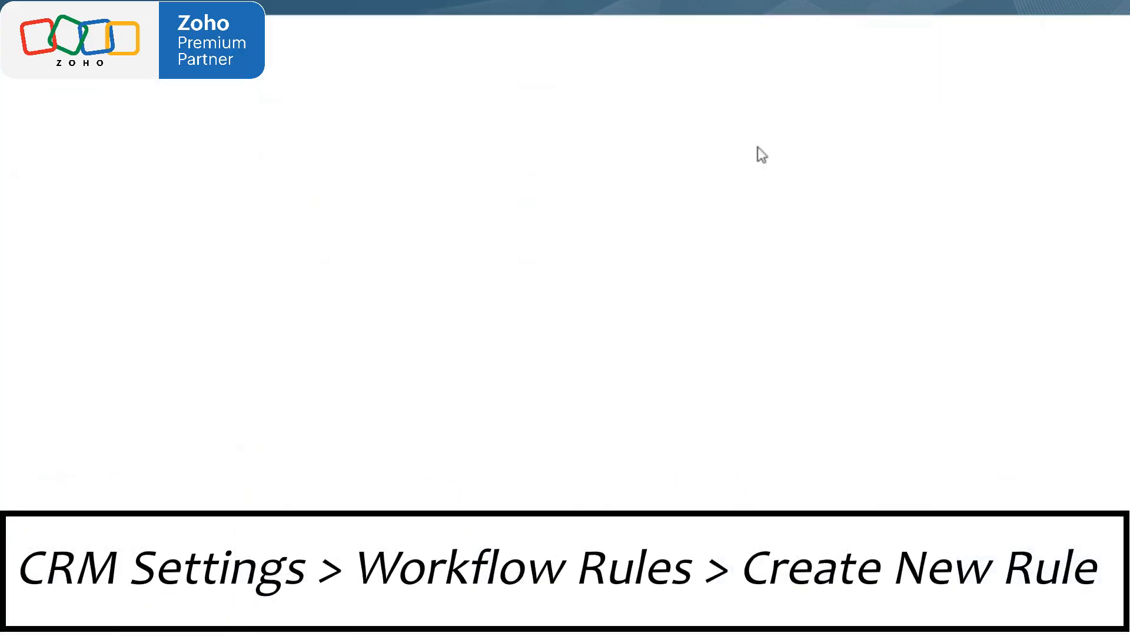
{"action": "left_click", "coordinate": [1062, 244]}
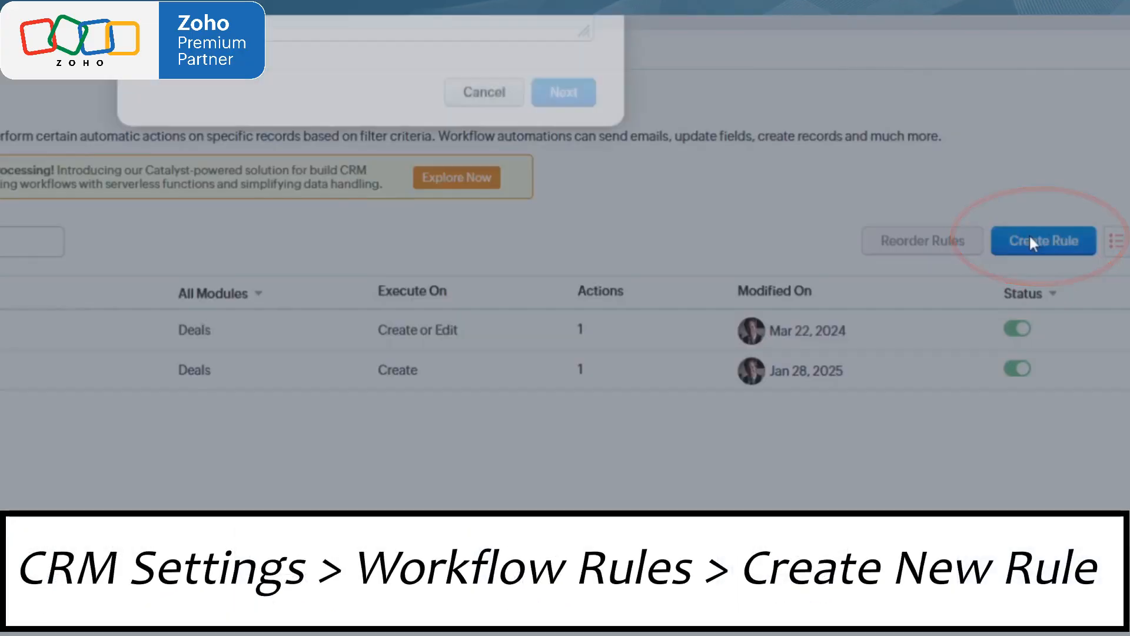
- Create the workflow rule for the Deals module with the name Send Document When Deal Won
{"action": "left_click", "coordinate": [439, 113]}
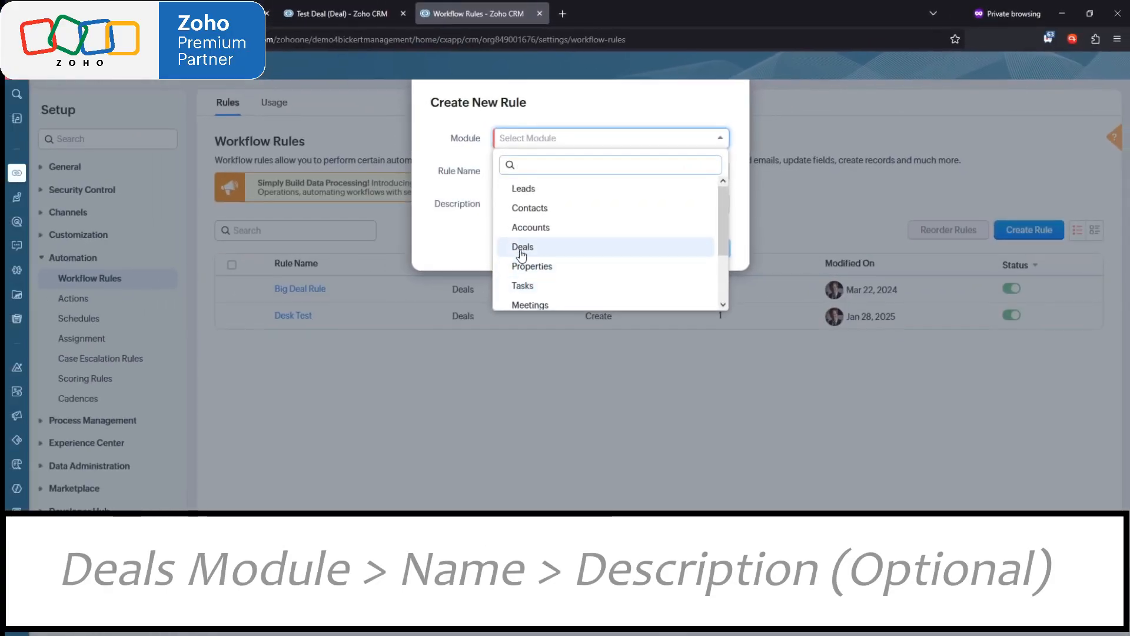
{"action": "left_click", "coordinate": [522, 247]}
{"action": "left_click", "coordinate": [534, 170]}
{"action": "type", "text": "Send Do"}
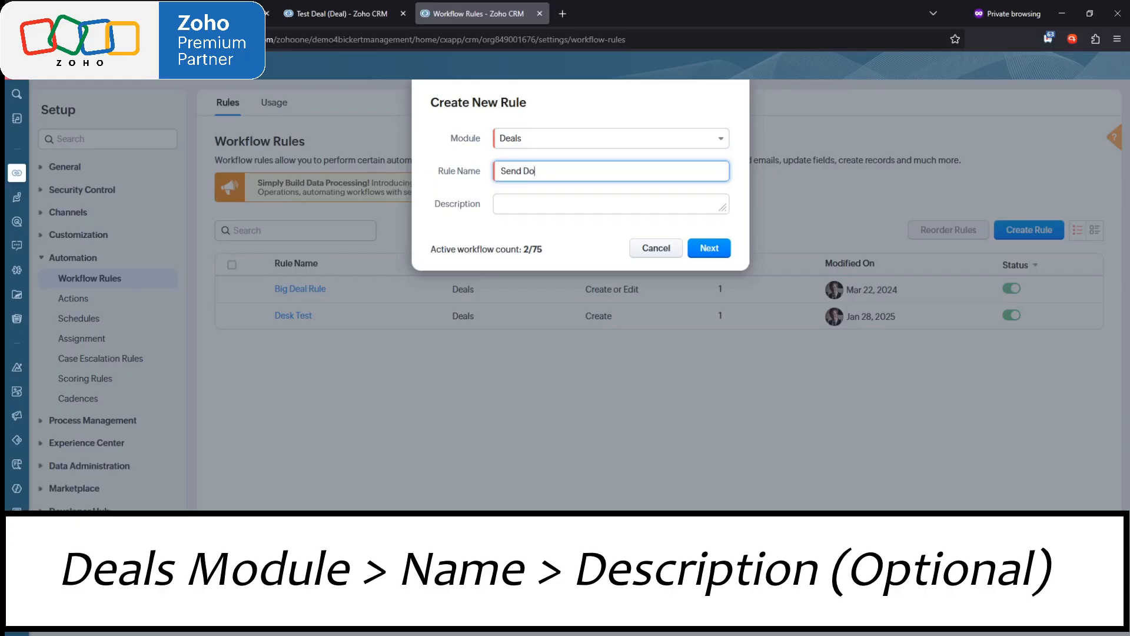
{"action": "type", "text": "cument When Deal Won"}
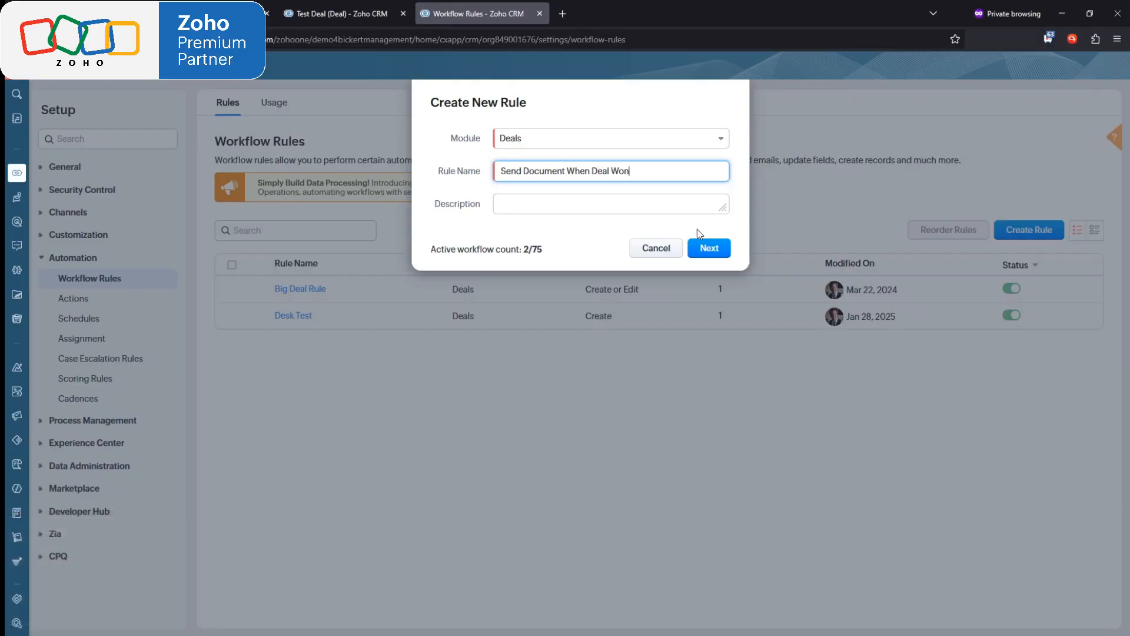
{"action": "left_click", "coordinate": [708, 247]}
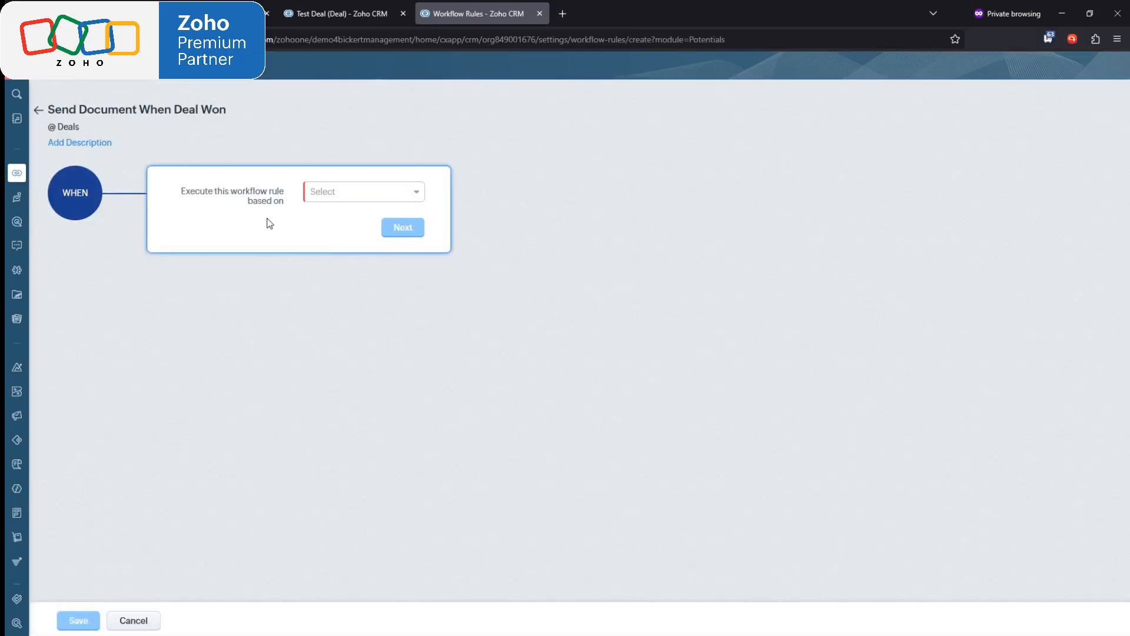
- Set the rule to execute on the record action Edit when specific fields get modified
{"action": "left_click", "coordinate": [335, 191]}
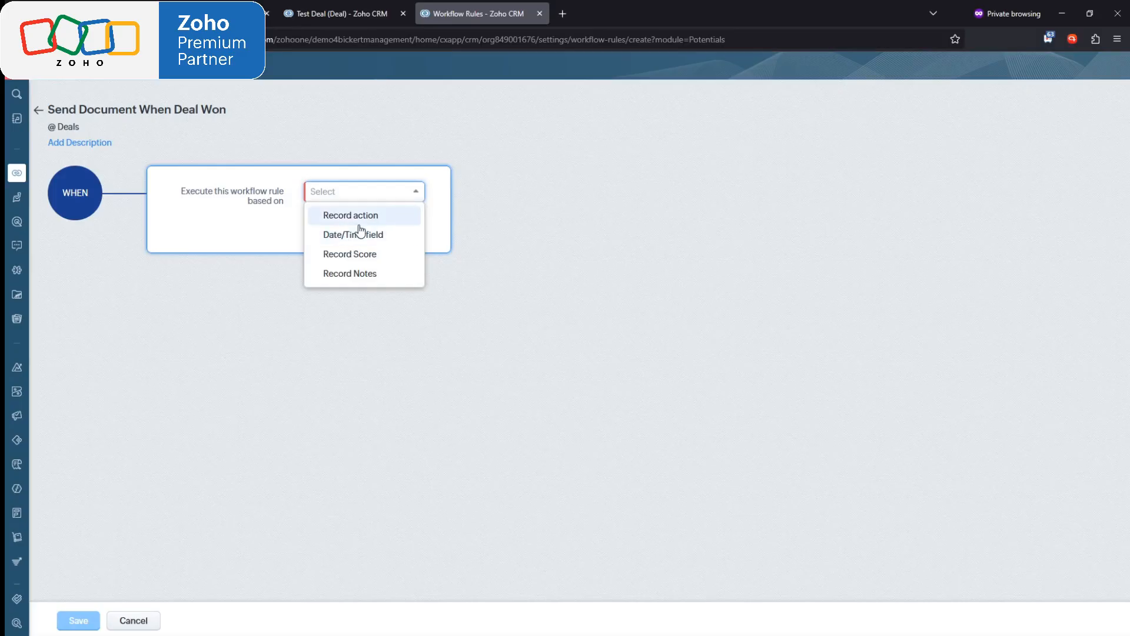
{"action": "left_click", "coordinate": [353, 214]}
{"action": "left_click", "coordinate": [360, 229]}
{"action": "left_click", "coordinate": [369, 287]}
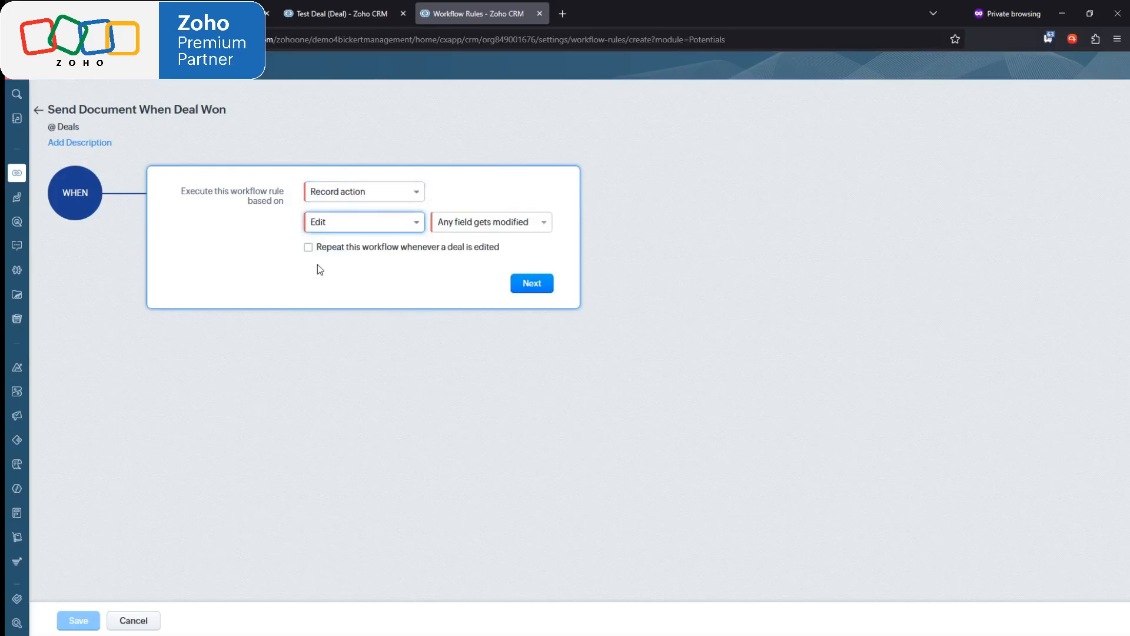
{"action": "left_click", "coordinate": [375, 13]}
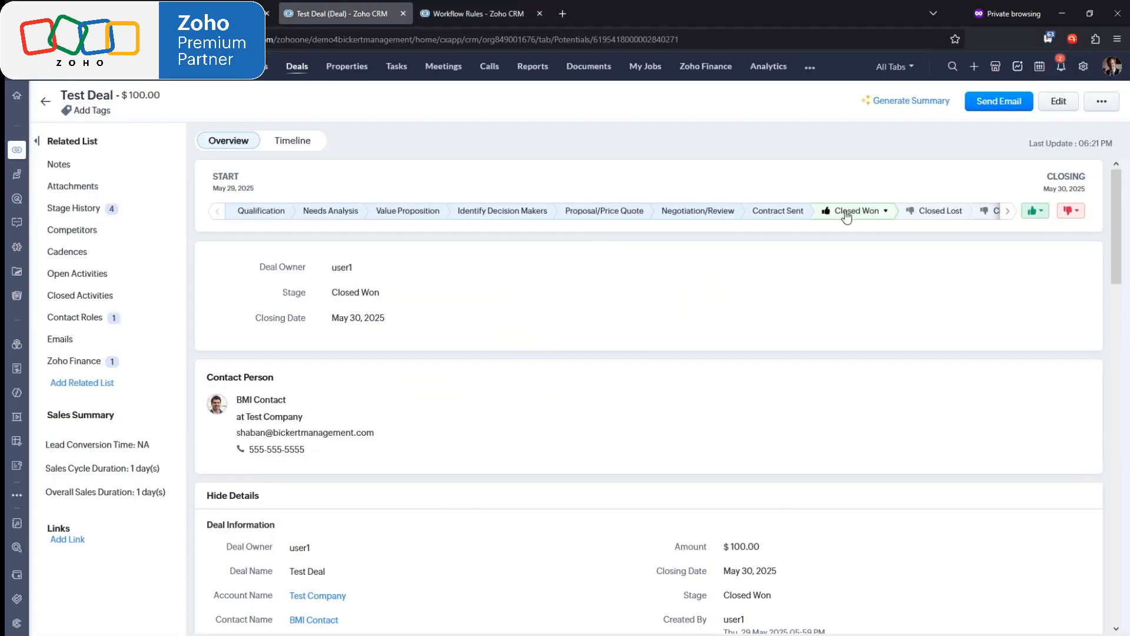
{"action": "left_click", "coordinate": [470, 8]}
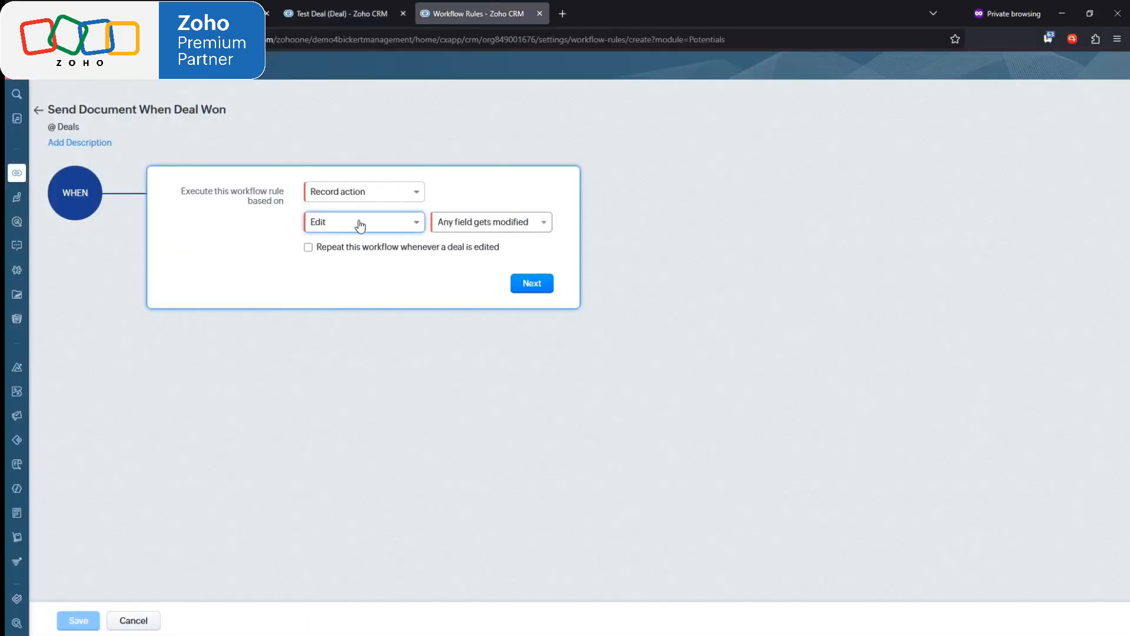
{"action": "left_click", "coordinate": [502, 223]}
{"action": "left_click", "coordinate": [474, 265]}
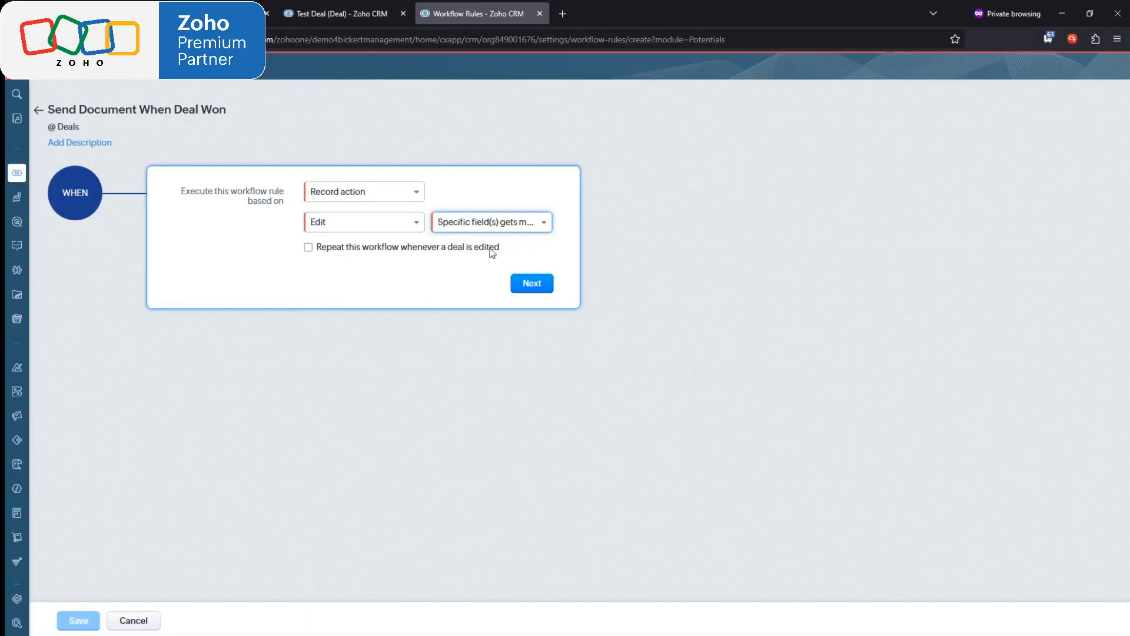
- Define the trigger condition as Stage being modified to the value Closed Won
{"action": "left_click", "coordinate": [287, 290]}
{"action": "type", "text": "sta"}
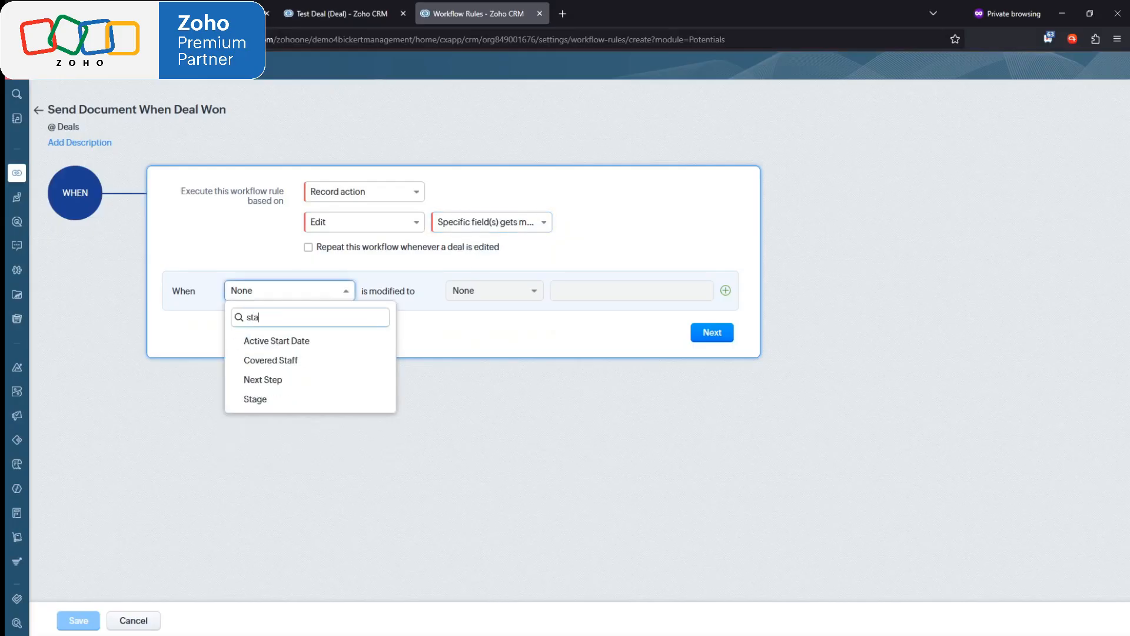
{"action": "left_click", "coordinate": [280, 399]}
{"action": "left_click", "coordinate": [457, 294]}
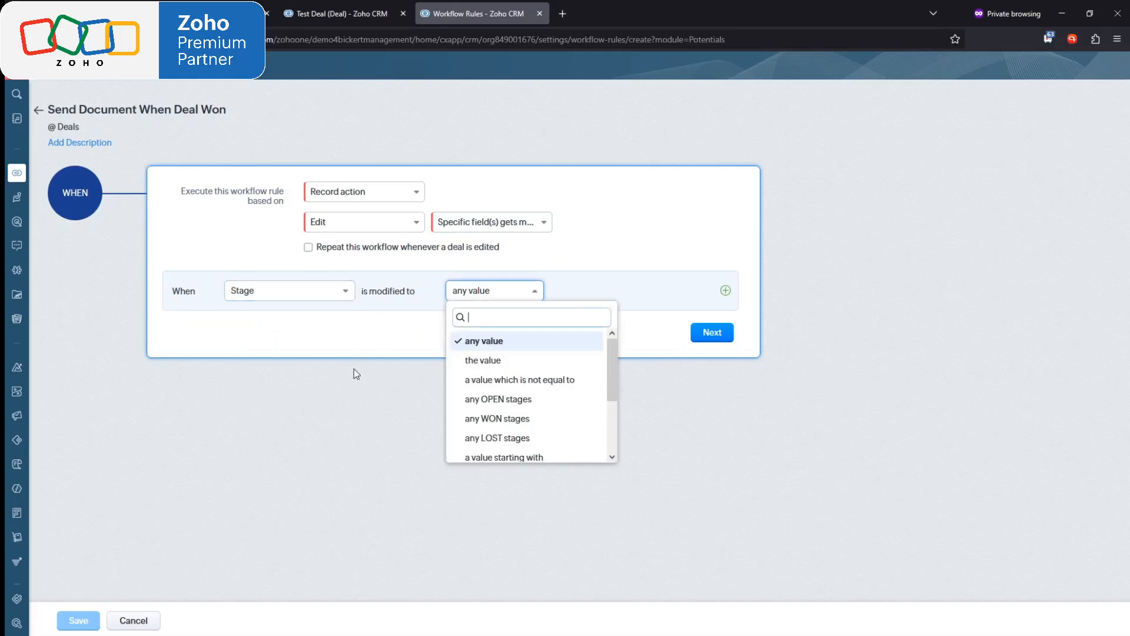
{"action": "left_click", "coordinate": [468, 359]}
{"action": "left_click", "coordinate": [589, 290]}
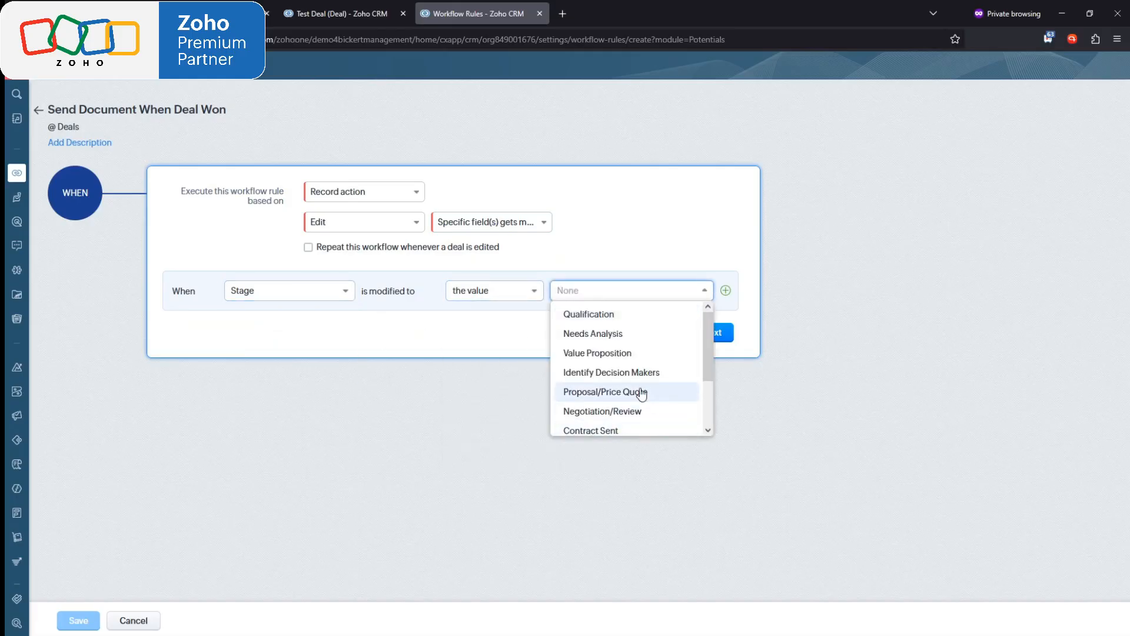
{"action": "scroll", "coordinate": [630, 376], "scroll_direction": "down", "scroll_amount": 1}
{"action": "left_click", "coordinate": [612, 422]}
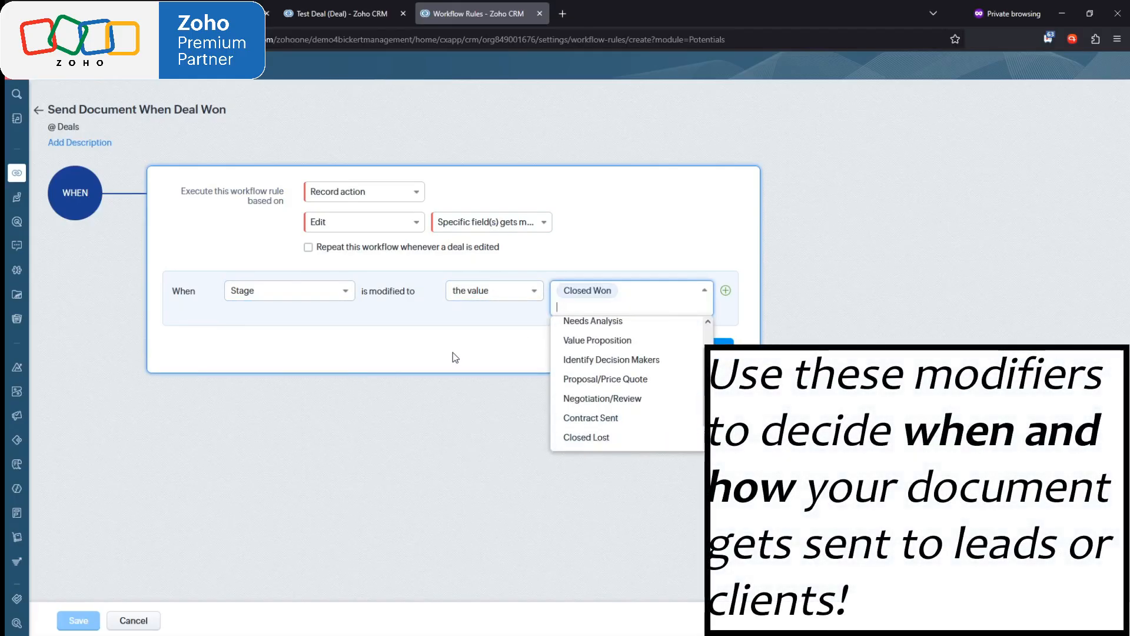
{"action": "left_click", "coordinate": [453, 353]}
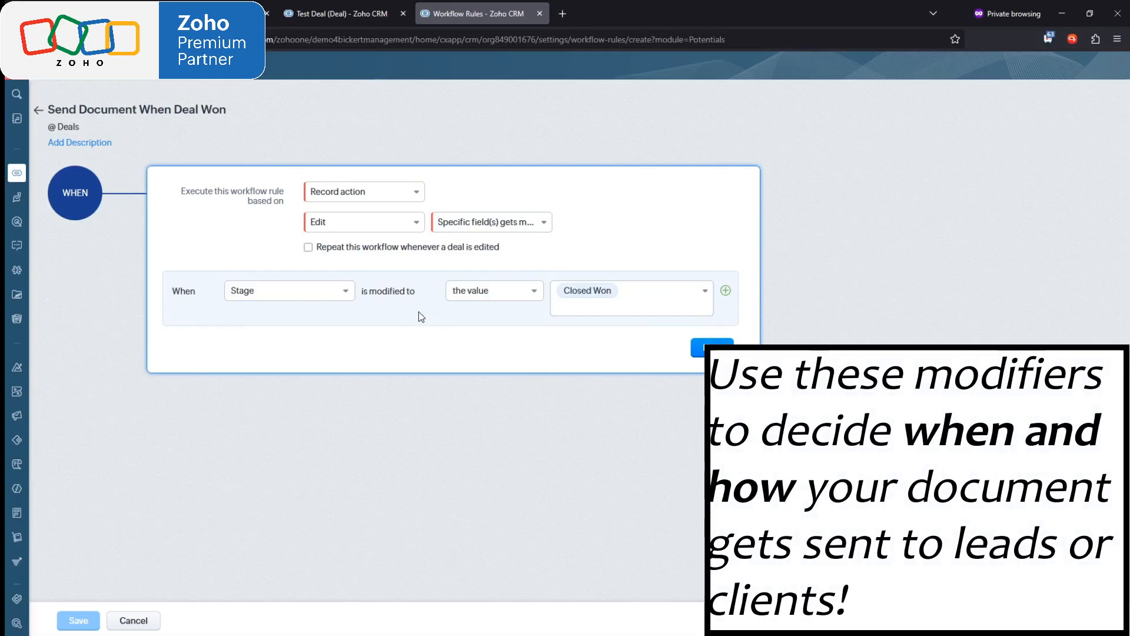
- Review the available execution bases and record actions for the workflow trigger, keeping Record action and Edit
{"action": "left_click", "coordinate": [377, 193]}
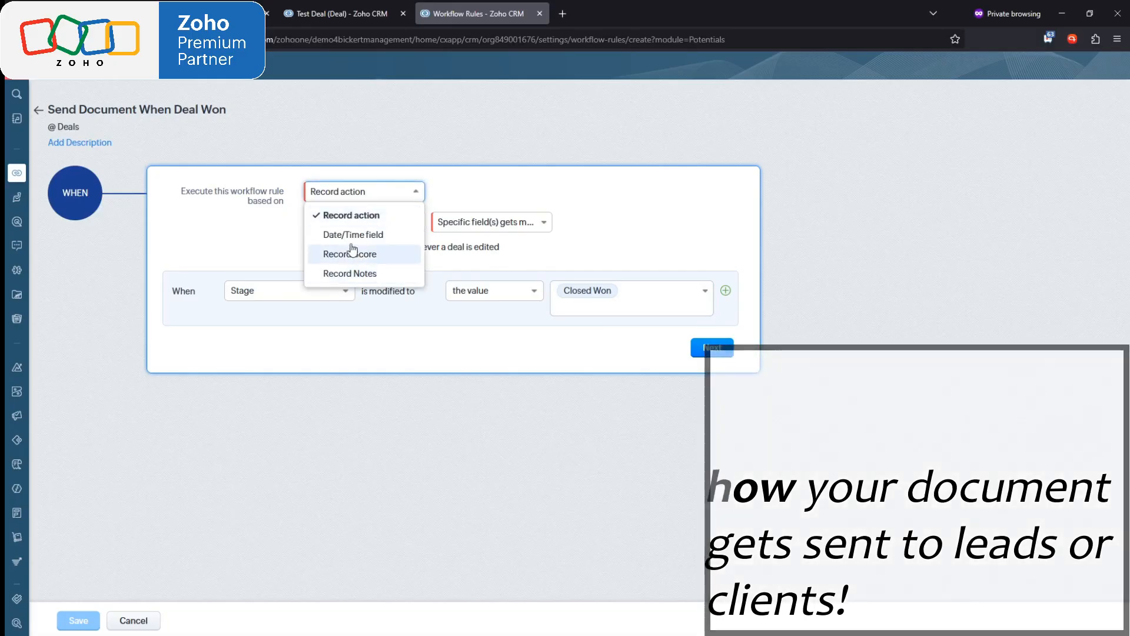
{"action": "left_click", "coordinate": [330, 215]}
{"action": "left_click", "coordinate": [330, 222]}
{"action": "left_click", "coordinate": [207, 235]}
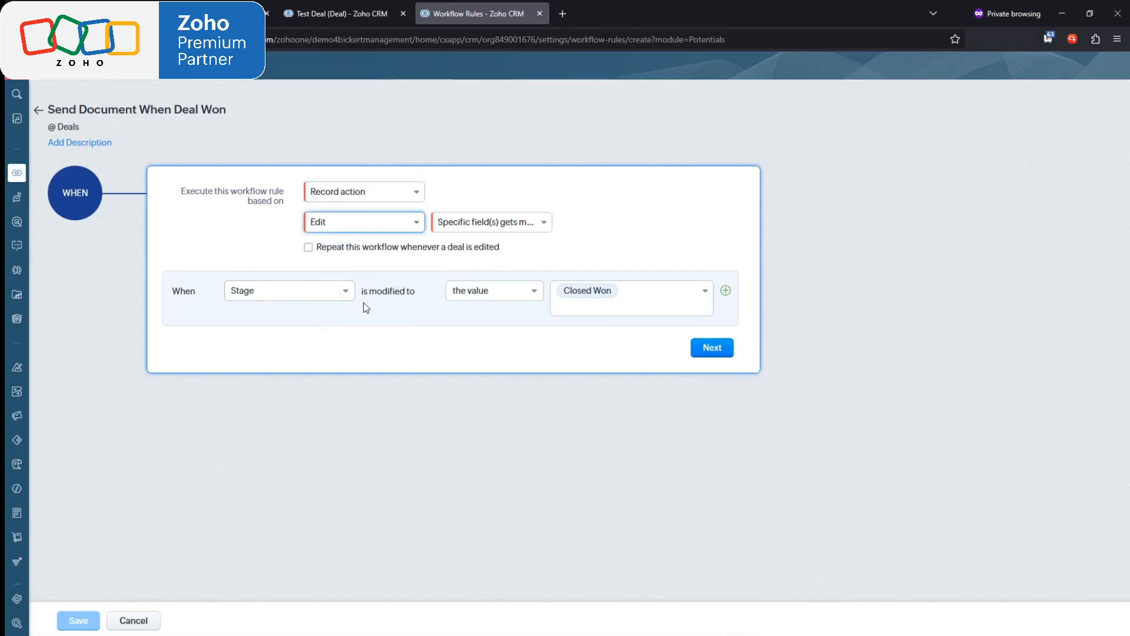
- Confirm the Closed Won stage trigger and set the rule's condition to apply to all deals
{"action": "left_click", "coordinate": [576, 303]}
{"action": "left_click", "coordinate": [504, 252]}
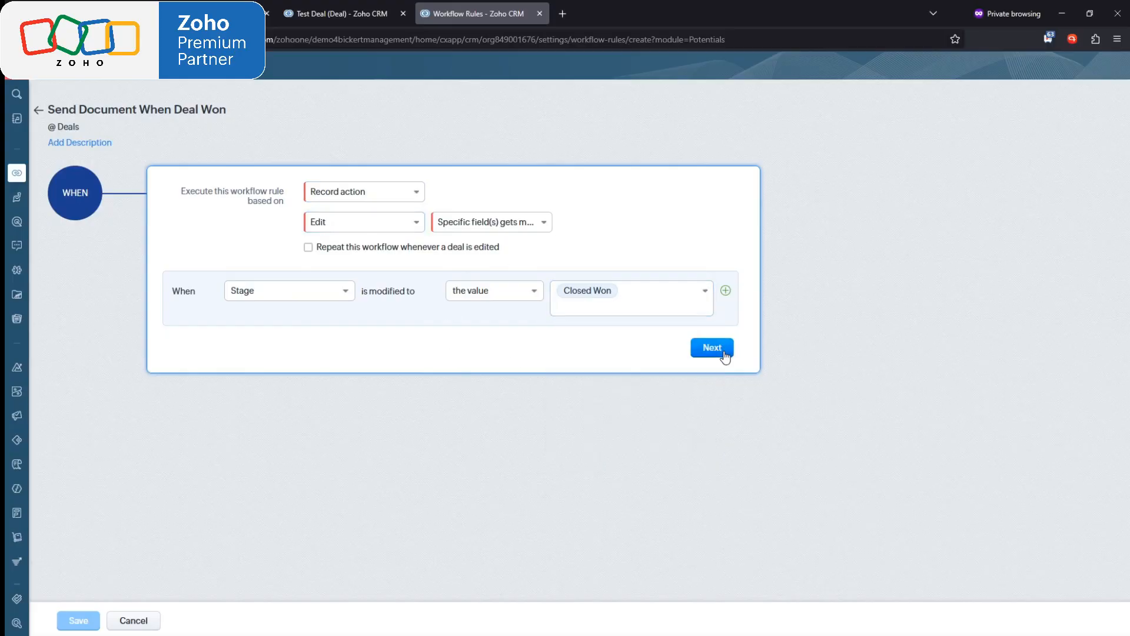
{"action": "left_click", "coordinate": [720, 348]}
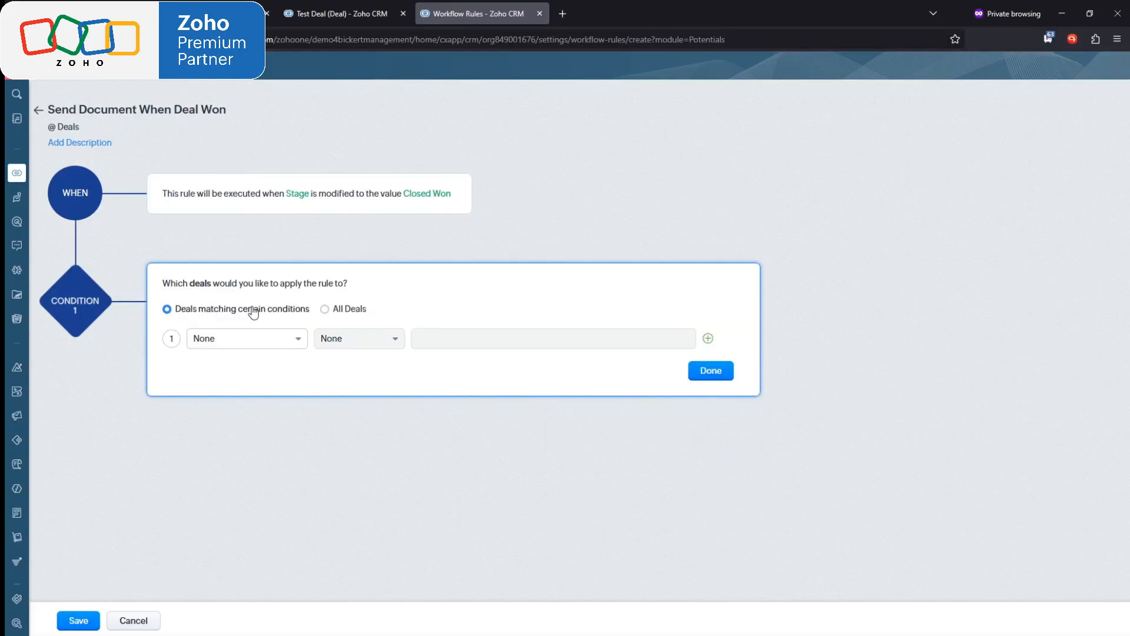
{"action": "left_click", "coordinate": [352, 301]}
{"action": "left_click", "coordinate": [407, 341]}
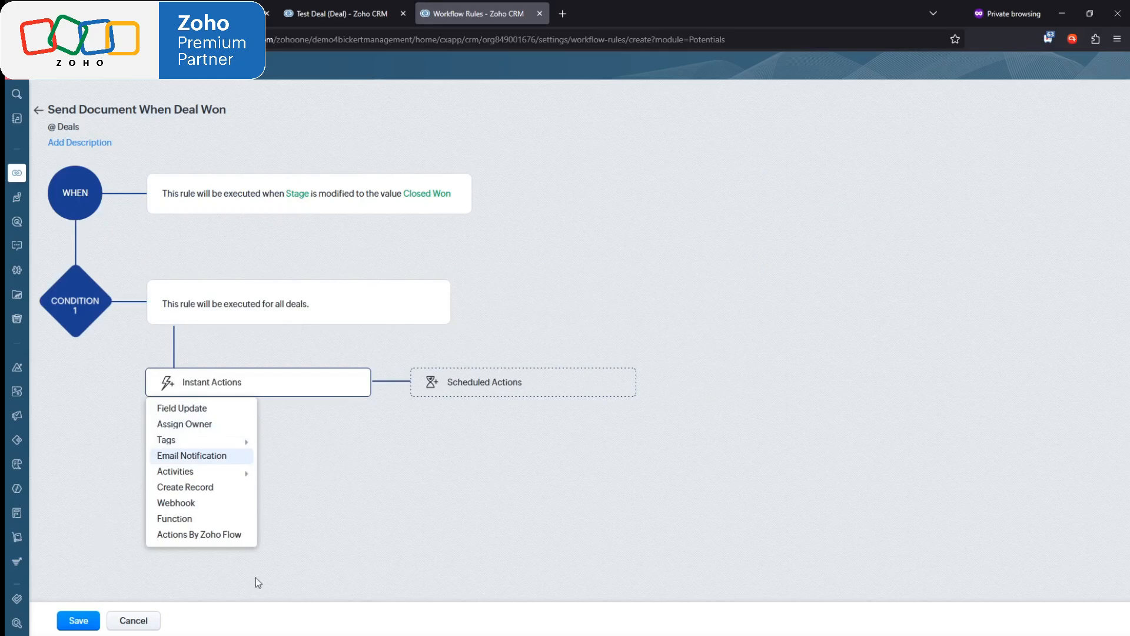
- Add a new Zoho Flow instant action that uses Zoho Sign's Send document action
{"action": "left_click", "coordinate": [174, 534]}
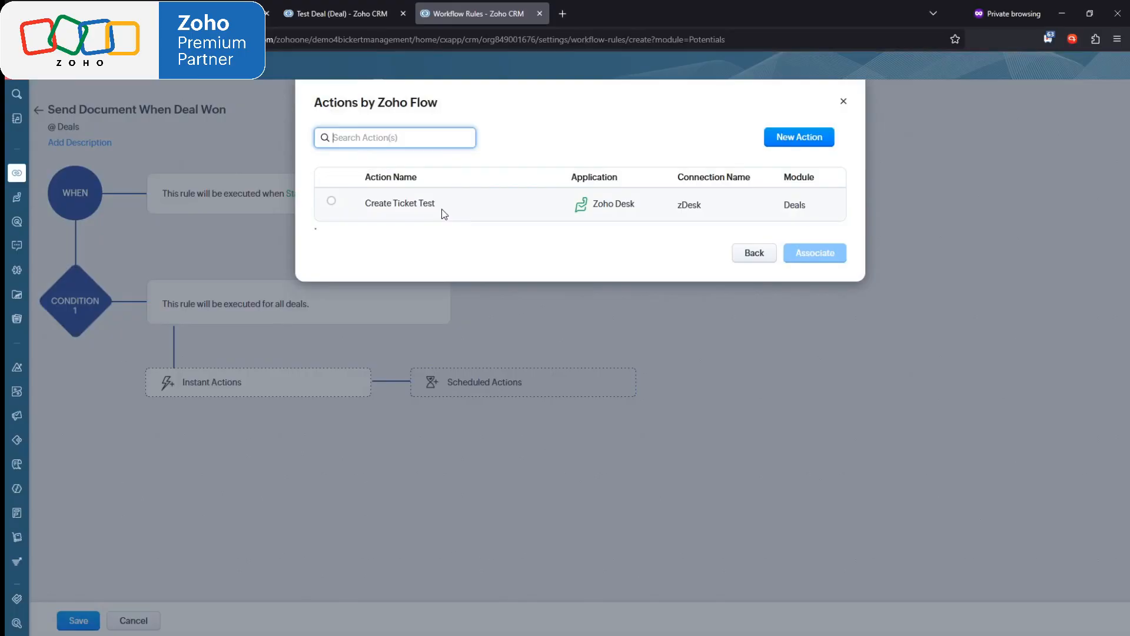
{"action": "left_click", "coordinate": [813, 139]}
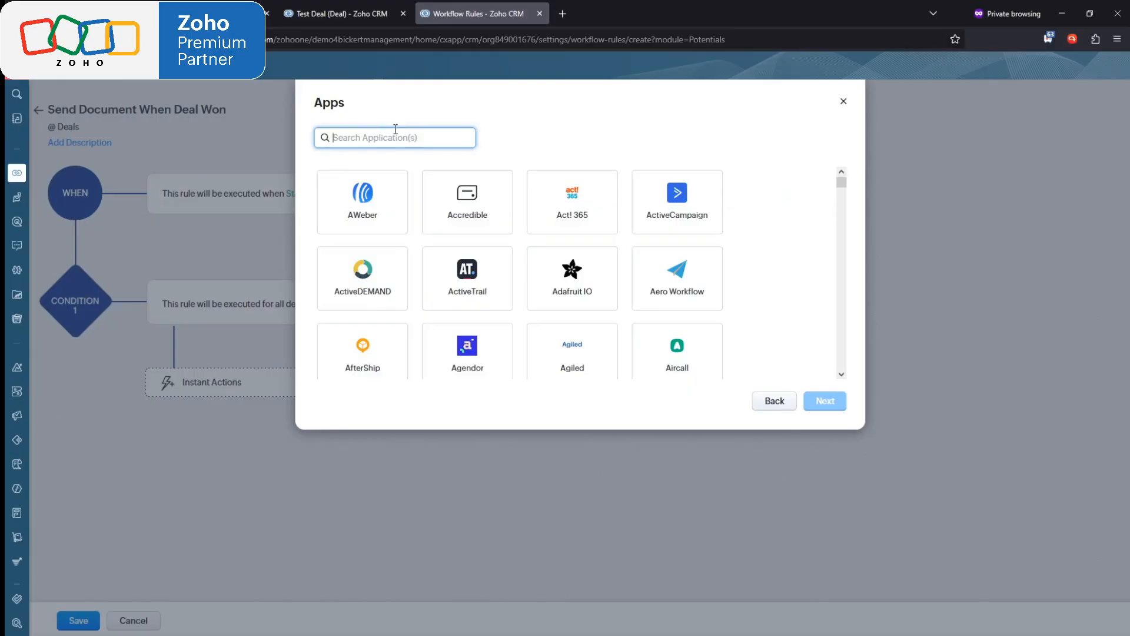
{"action": "type", "text": "sign"}
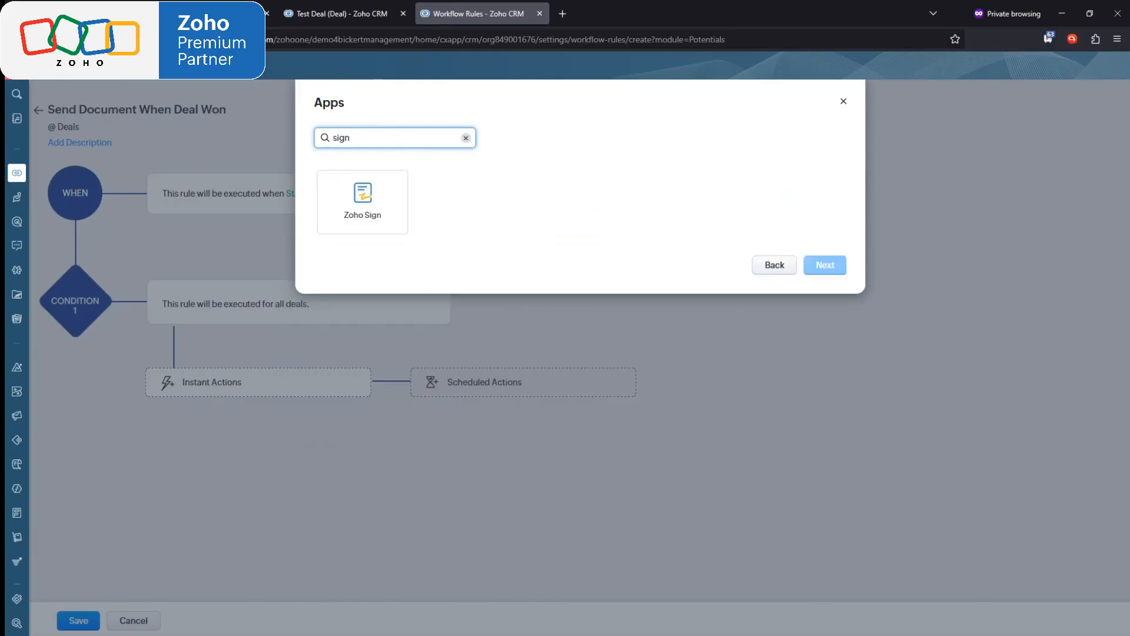
{"action": "left_click", "coordinate": [363, 223]}
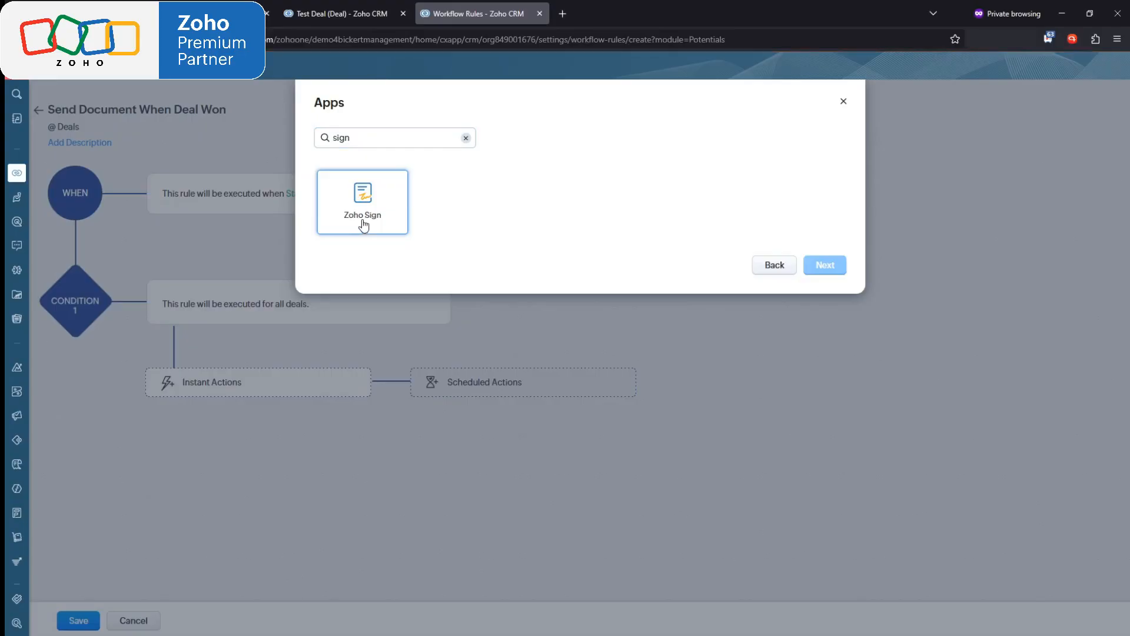
{"action": "left_click", "coordinate": [822, 266]}
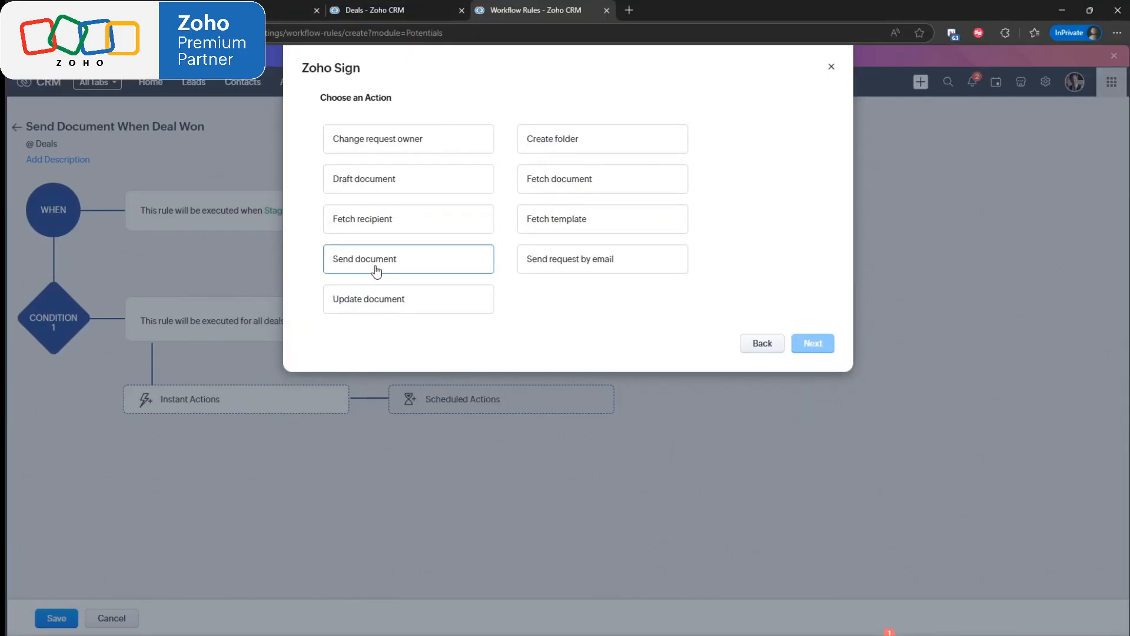
{"action": "left_click", "coordinate": [373, 268]}
{"action": "left_click", "coordinate": [813, 344]}
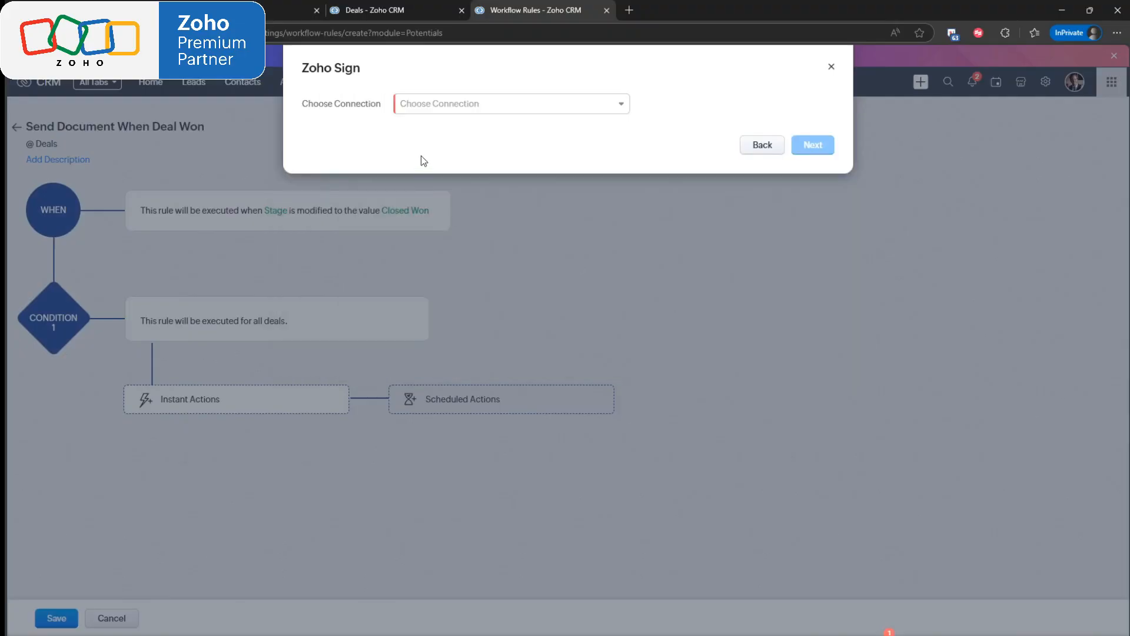
- Create and authorize a connection named My Zoho Sign Conn with all Zoho Sign actions enabled, accepting Zoho Flow's access request
{"action": "left_click", "coordinate": [439, 109]}
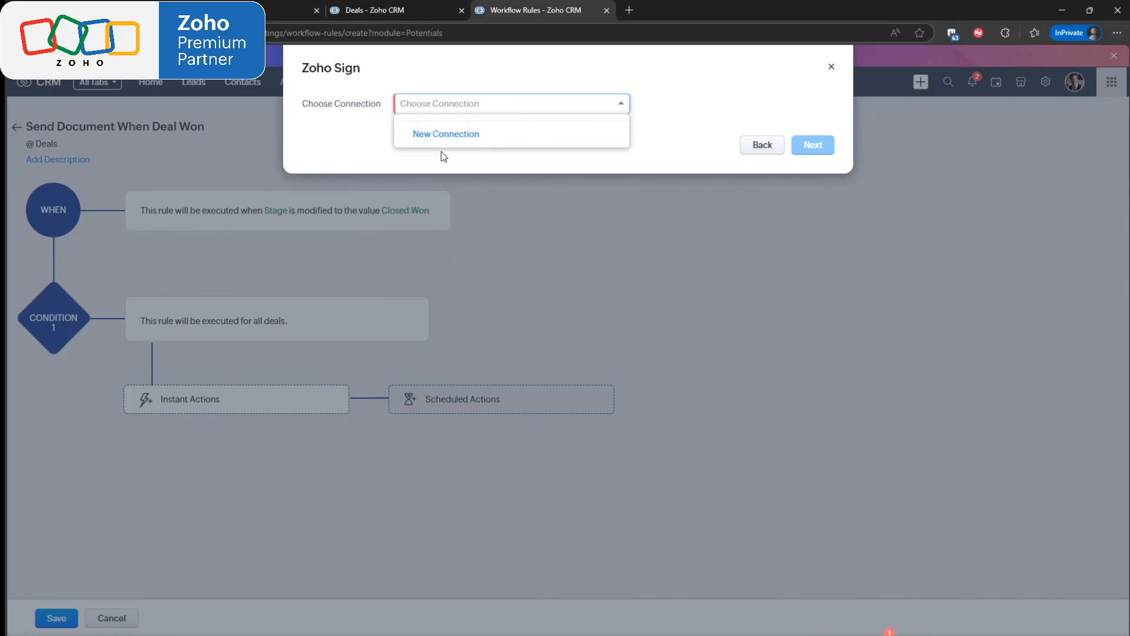
{"action": "left_click", "coordinate": [443, 133]}
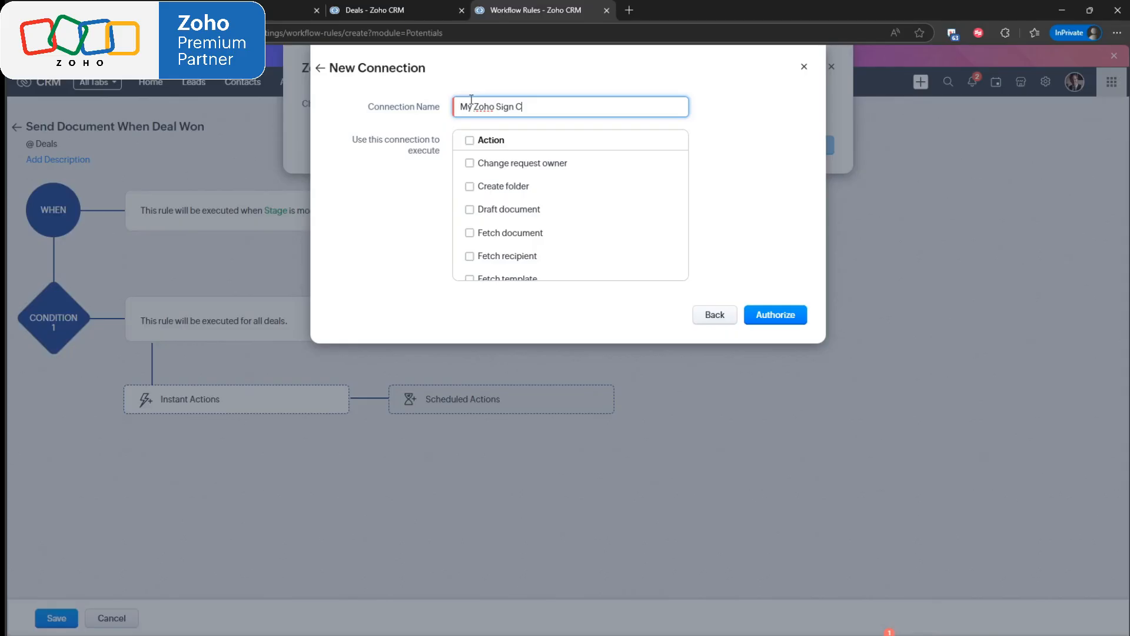
{"action": "left_click", "coordinate": [478, 141]}
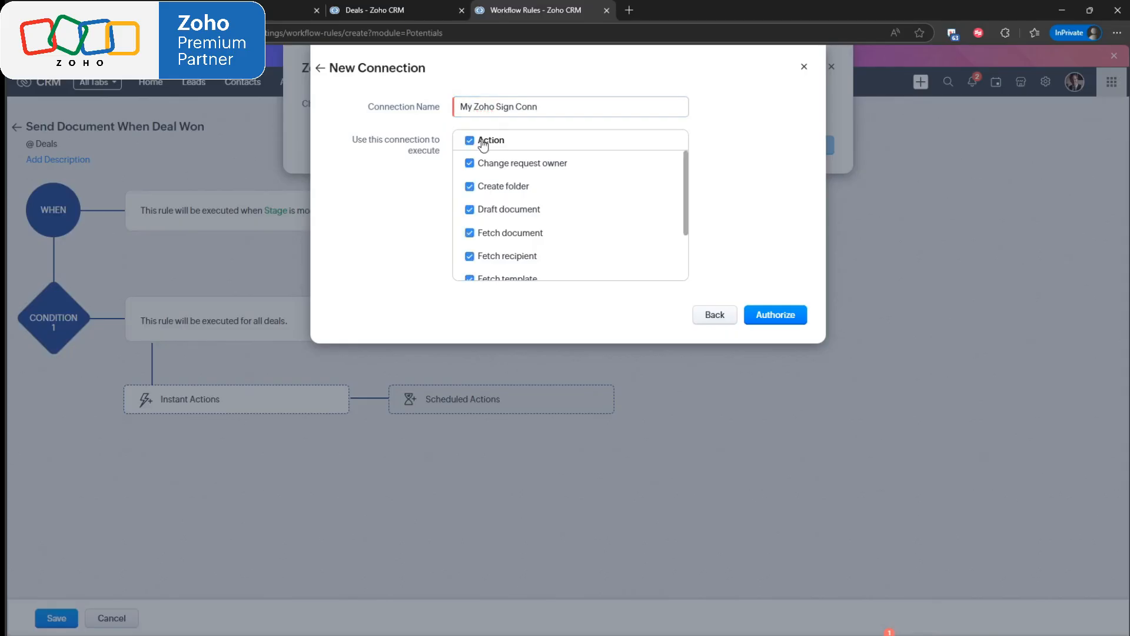
{"action": "scroll", "coordinate": [588, 237], "scroll_direction": "down", "scroll_amount": 2}
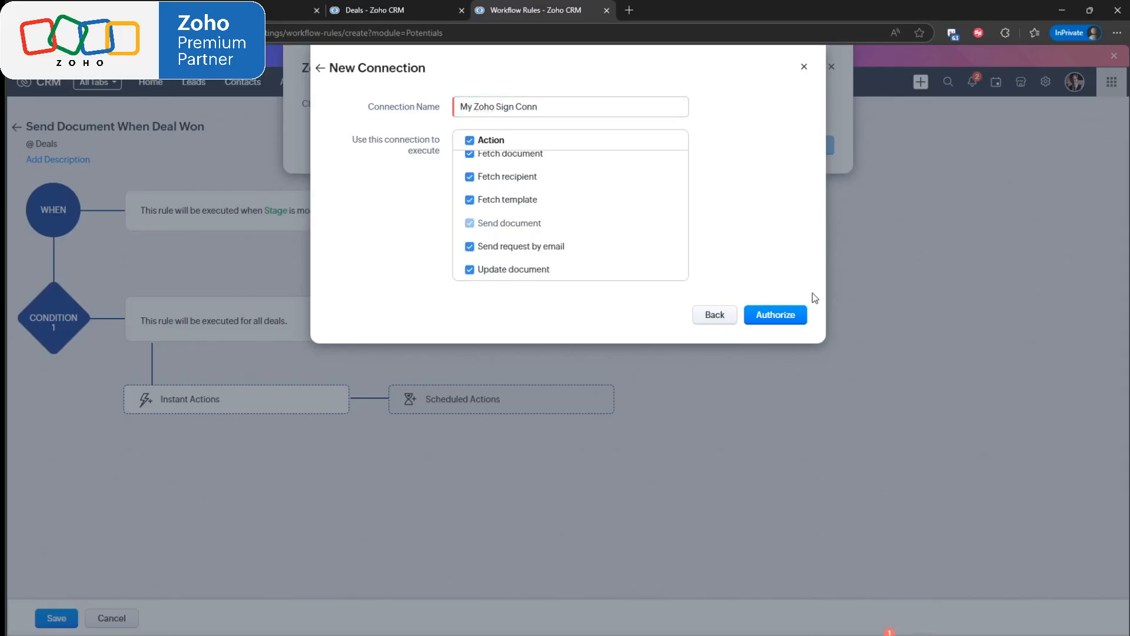
{"action": "left_click", "coordinate": [771, 325]}
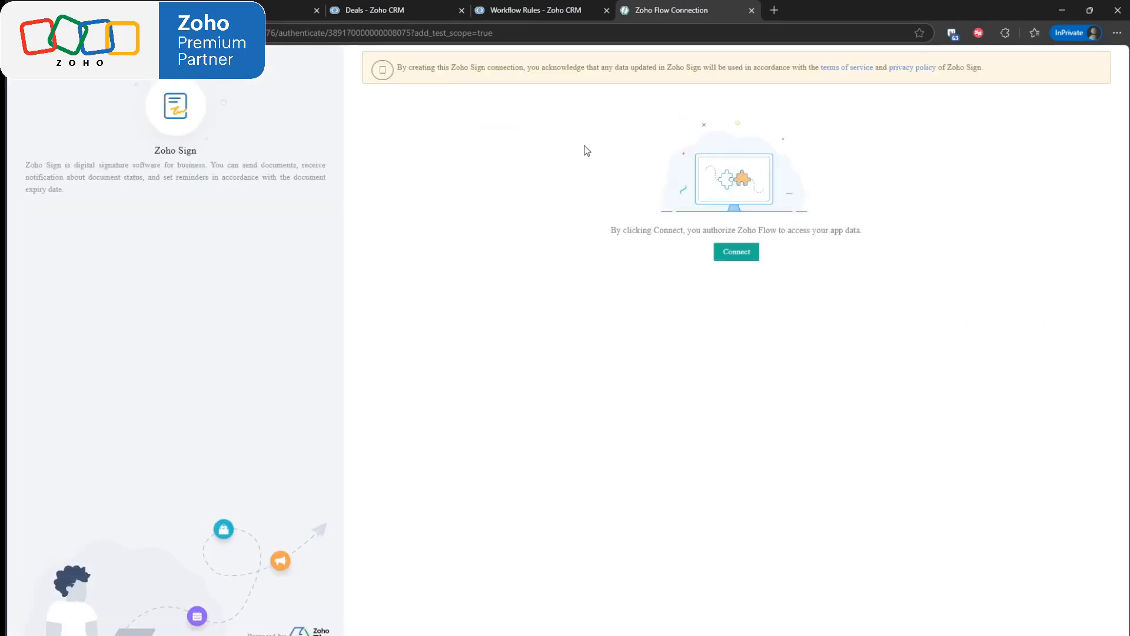
{"action": "left_click", "coordinate": [740, 253]}
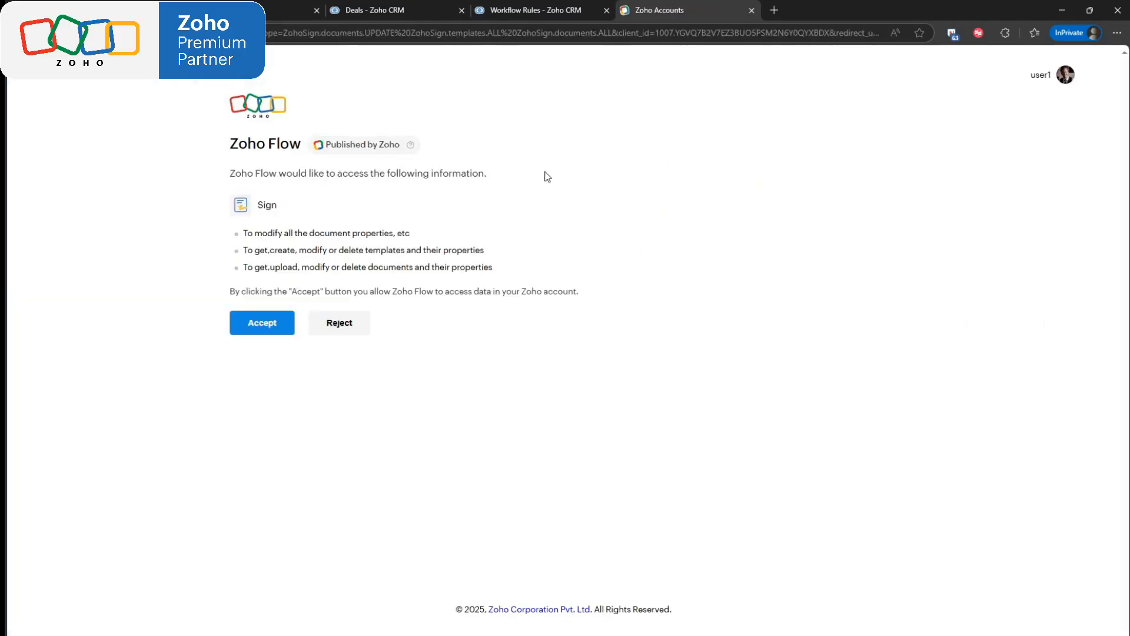
{"action": "left_click", "coordinate": [230, 322]}
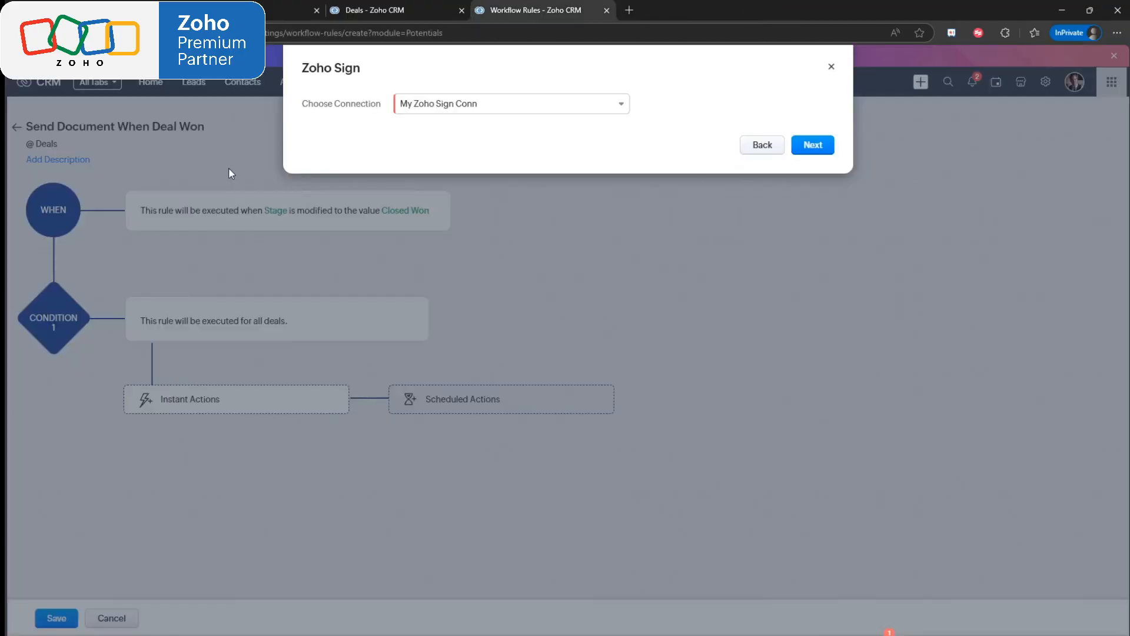
- Create the Zoho Sign action with the name Send Document For Signature, using the My Zoho Sign Conn connection
{"action": "left_click", "coordinate": [813, 145]}
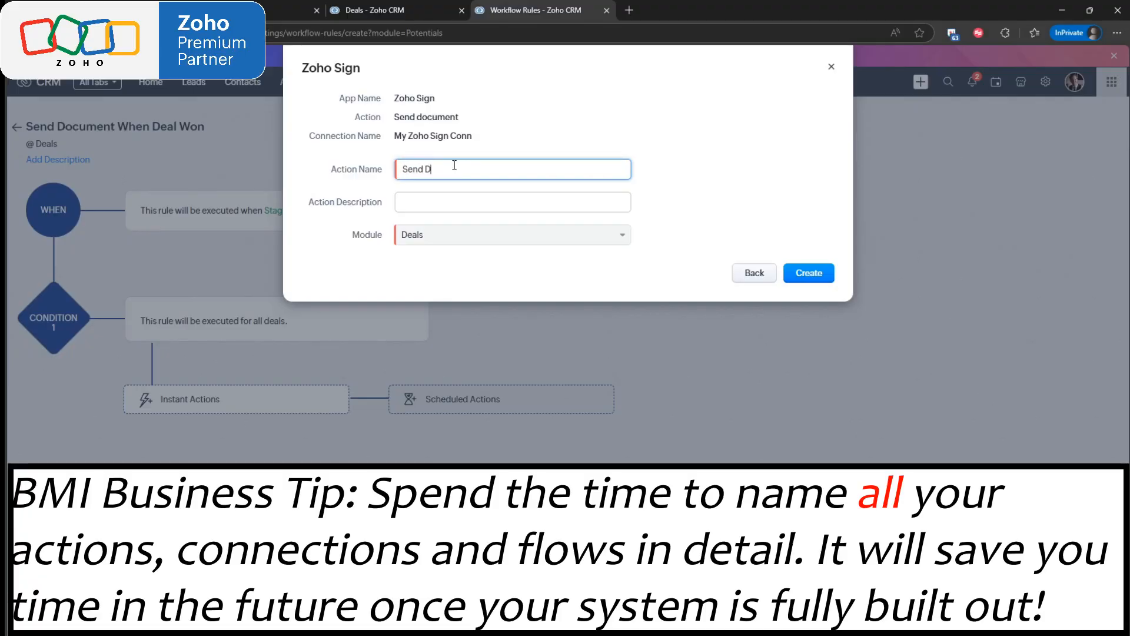
{"action": "type", "text": "Send Document For Signature"}
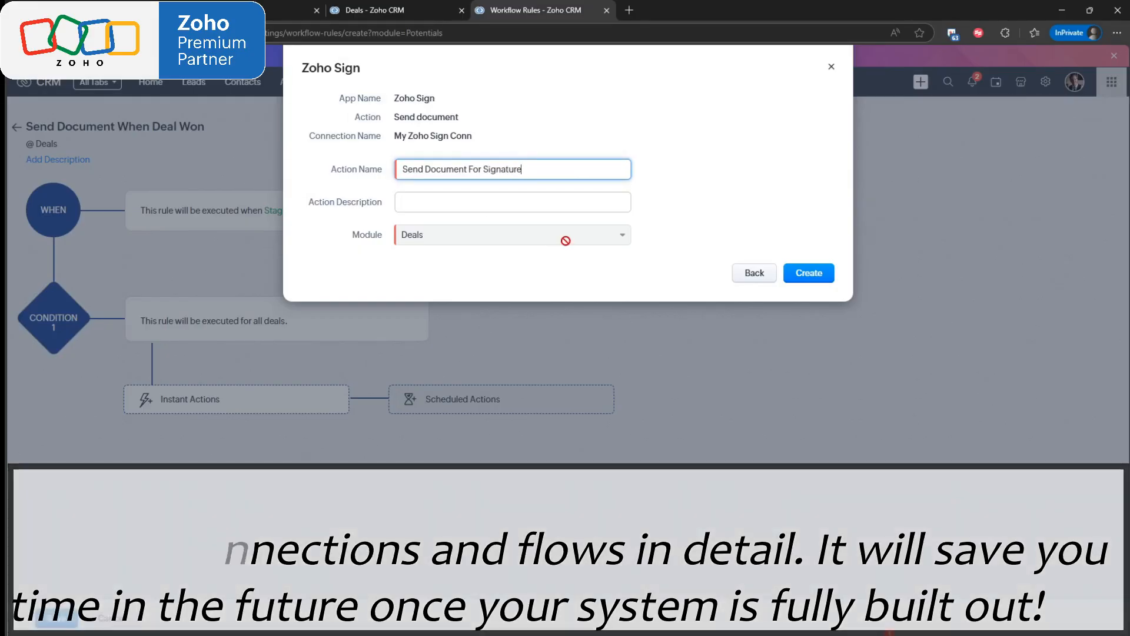
{"action": "left_click", "coordinate": [816, 273]}
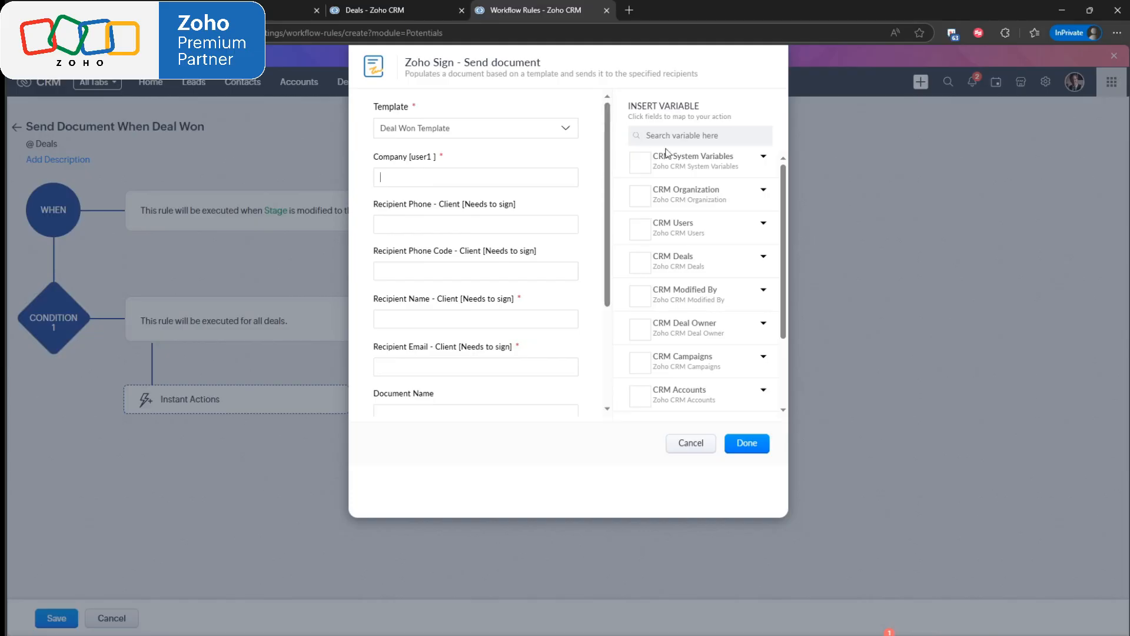
- Map the Company field of the Deal Won Template to the Account Name variable from CRM Accounts
{"action": "scroll", "coordinate": [717, 267], "scroll_direction": "down", "scroll_amount": 3}
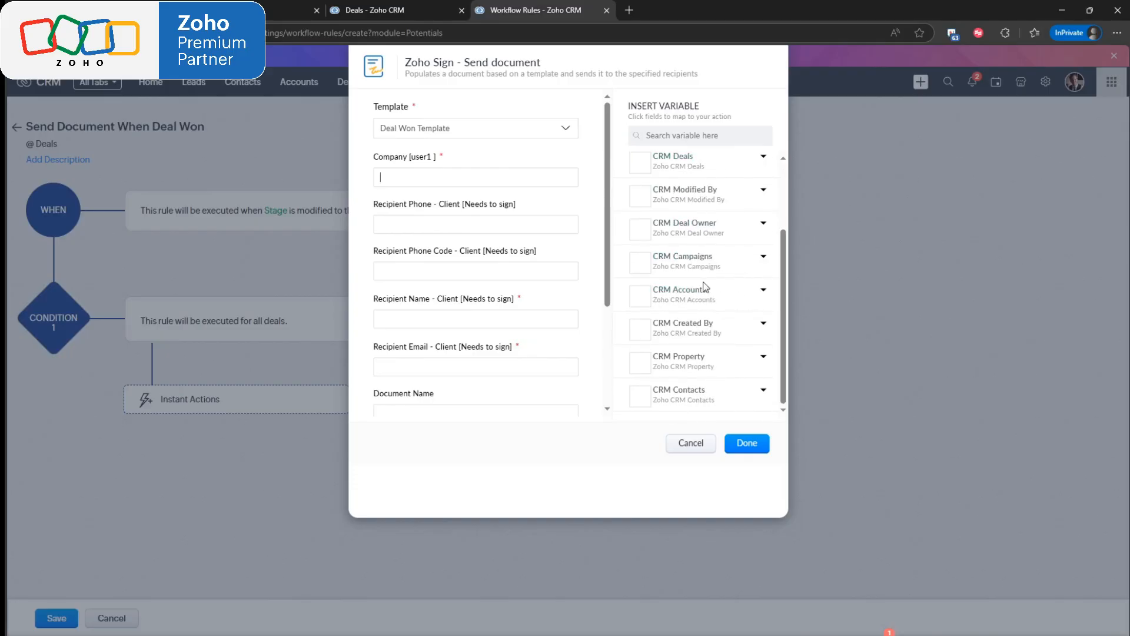
{"action": "left_click", "coordinate": [764, 297]}
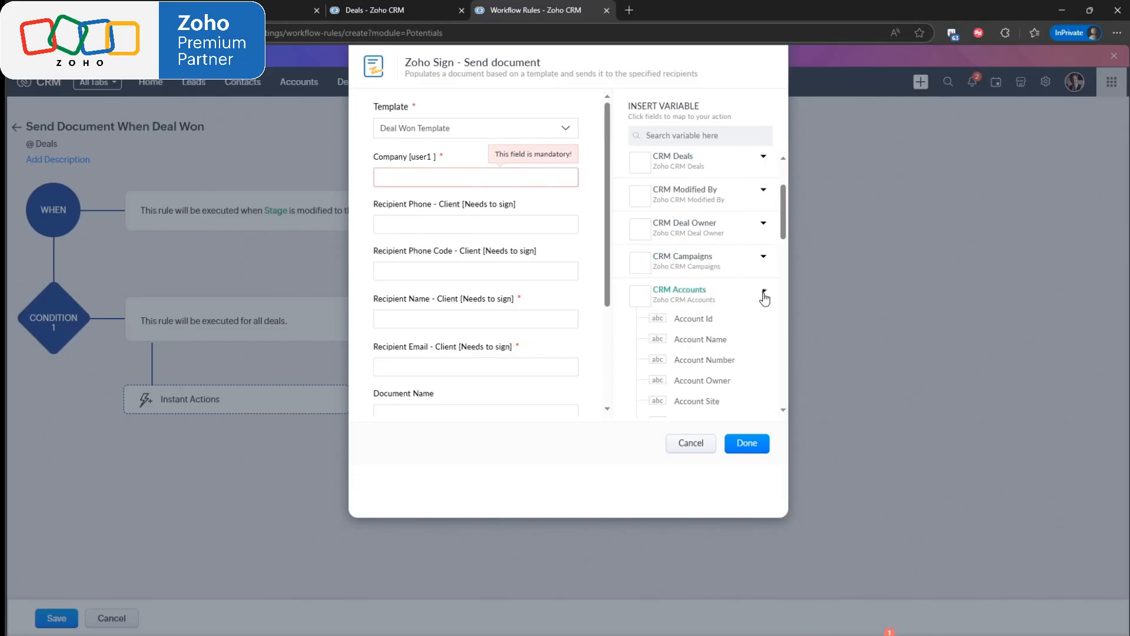
{"action": "left_click", "coordinate": [695, 340]}
- Map the client's Recipient Name field to the Contact Name variable from CRM Contacts
{"action": "scroll", "coordinate": [613, 244], "scroll_direction": "down", "scroll_amount": 1}
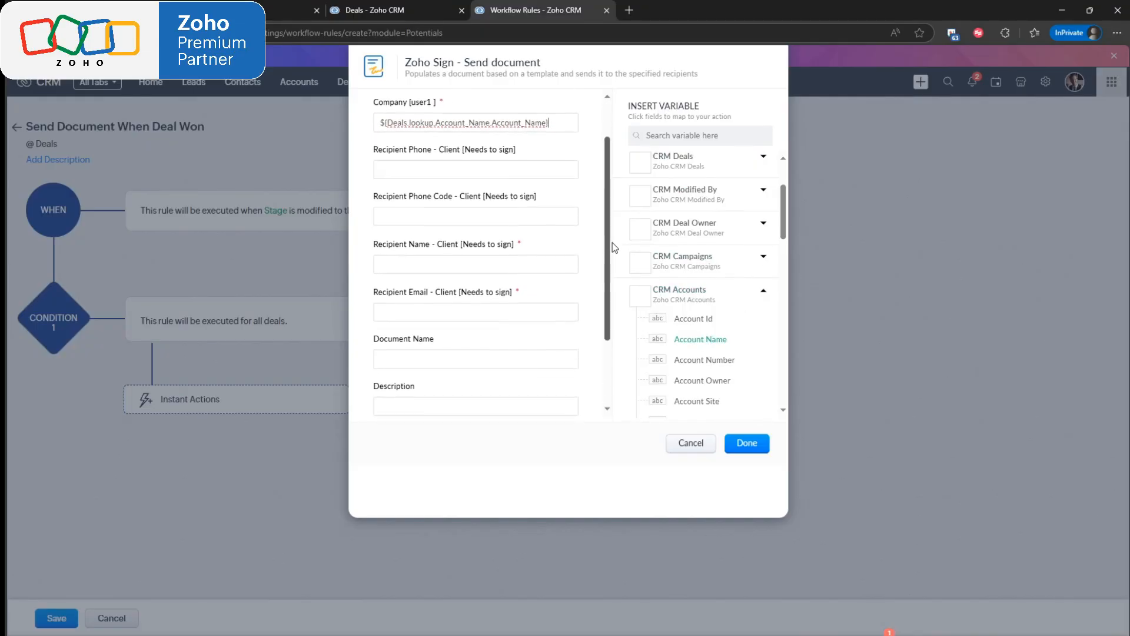
{"action": "scroll", "coordinate": [613, 243], "scroll_direction": "down", "scroll_amount": 1}
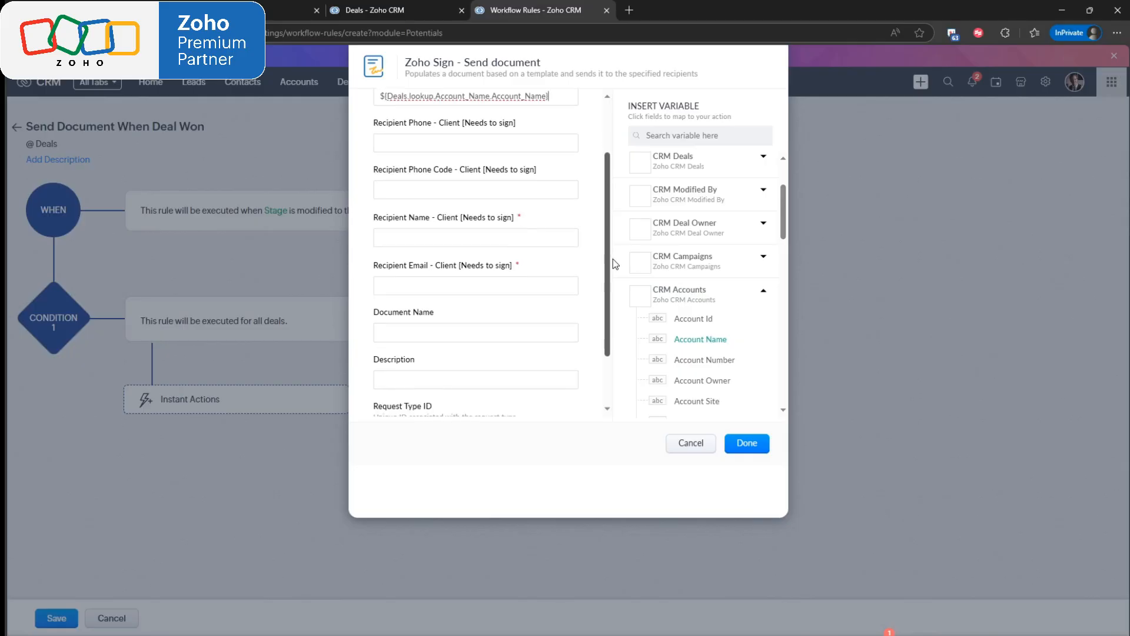
{"action": "left_click", "coordinate": [398, 235]}
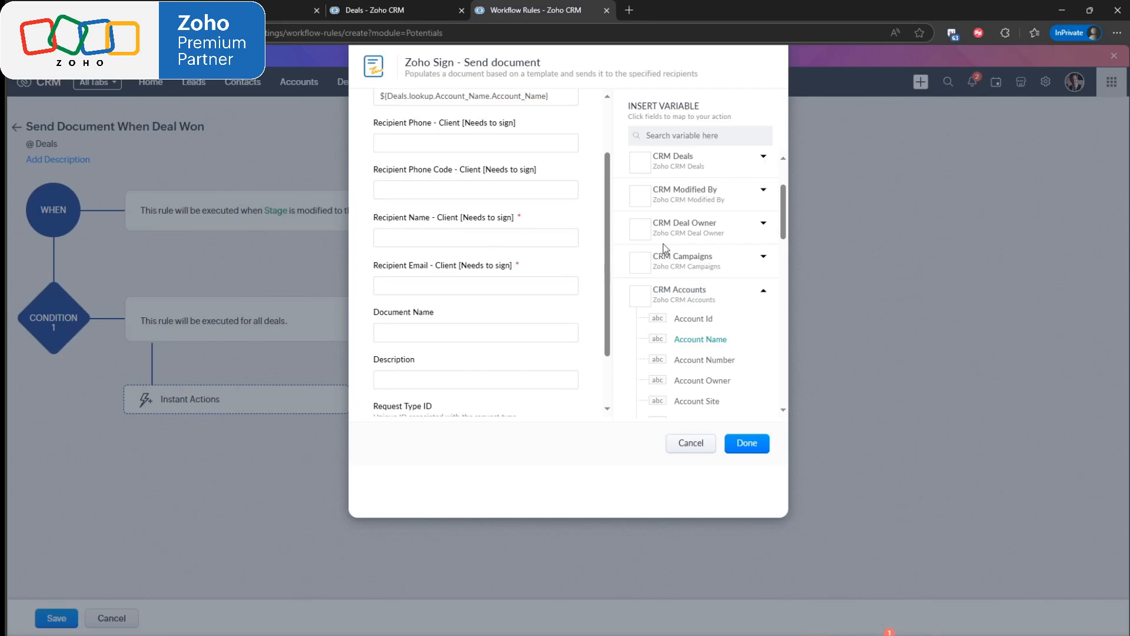
{"action": "left_click_drag", "start_coordinate": [783, 212], "coordinate": [792, 412]}
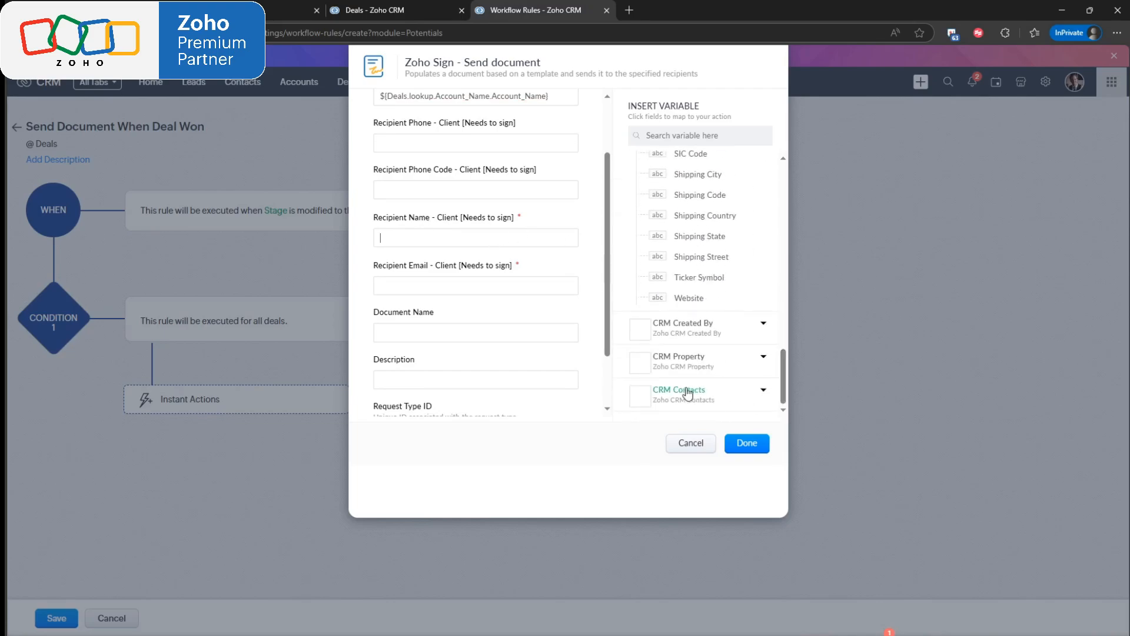
{"action": "left_click", "coordinate": [765, 390]}
{"action": "scroll", "coordinate": [770, 386], "scroll_direction": "down", "scroll_amount": 3}
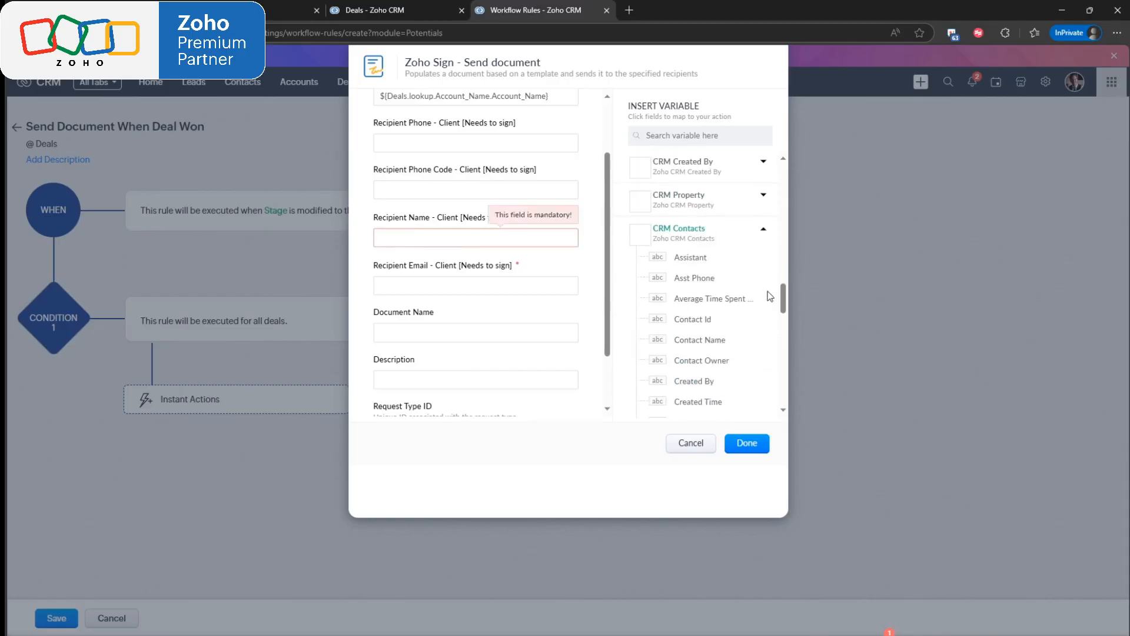
{"action": "left_click", "coordinate": [717, 345]}
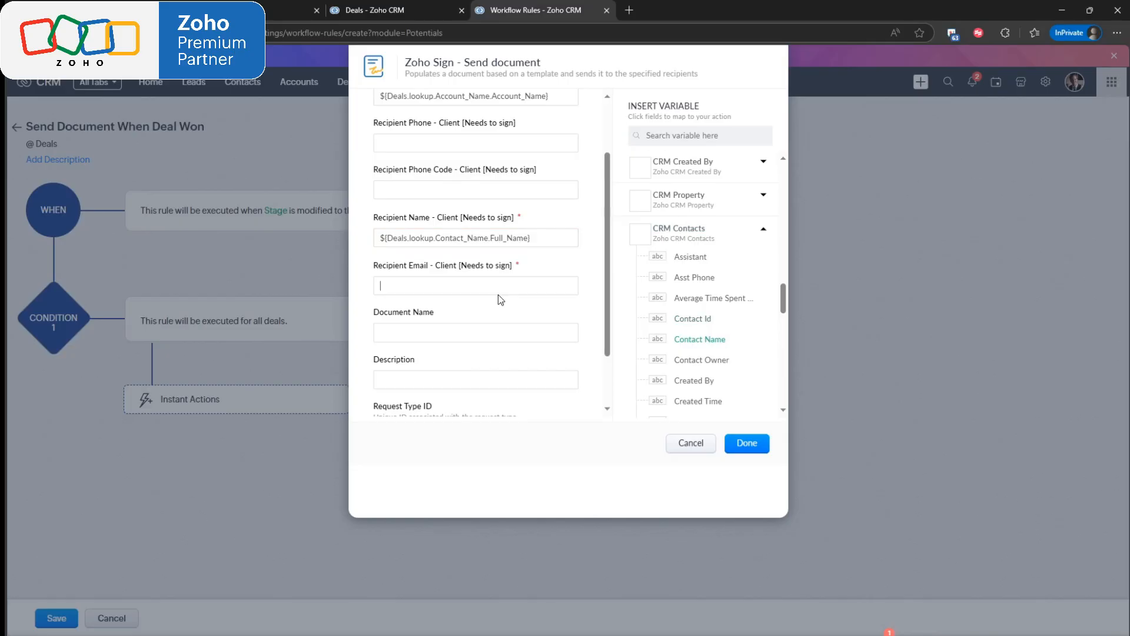
- Map the client's Recipient Email field to the Email variable from CRM Contacts and check the remaining template fields
{"action": "scroll", "coordinate": [719, 330], "scroll_direction": "down", "scroll_amount": 3}
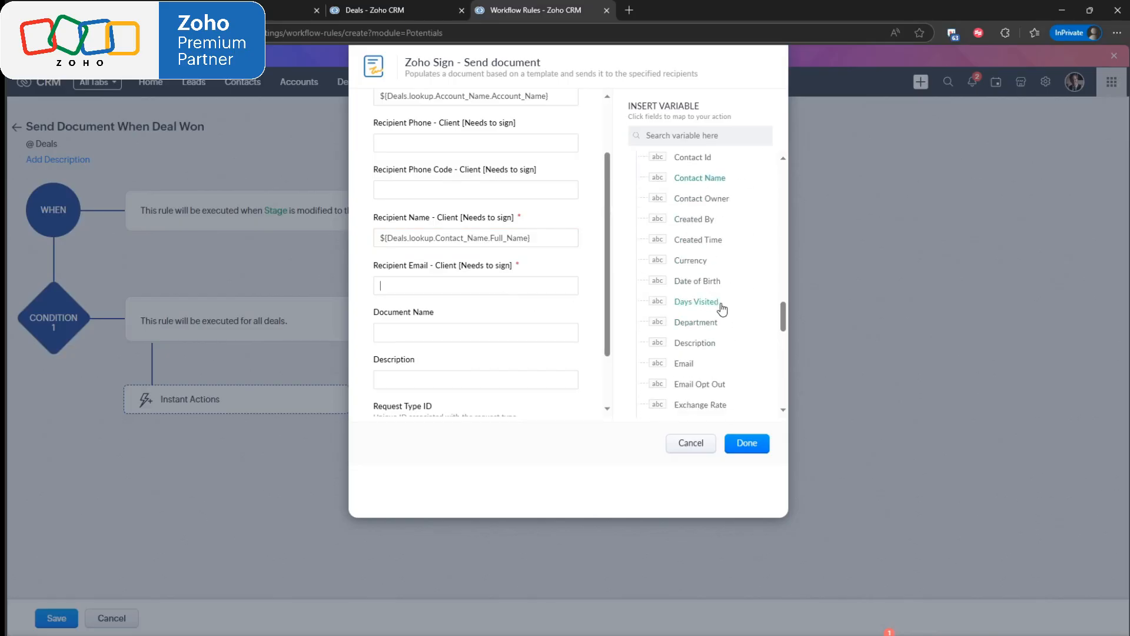
{"action": "left_click", "coordinate": [687, 363]}
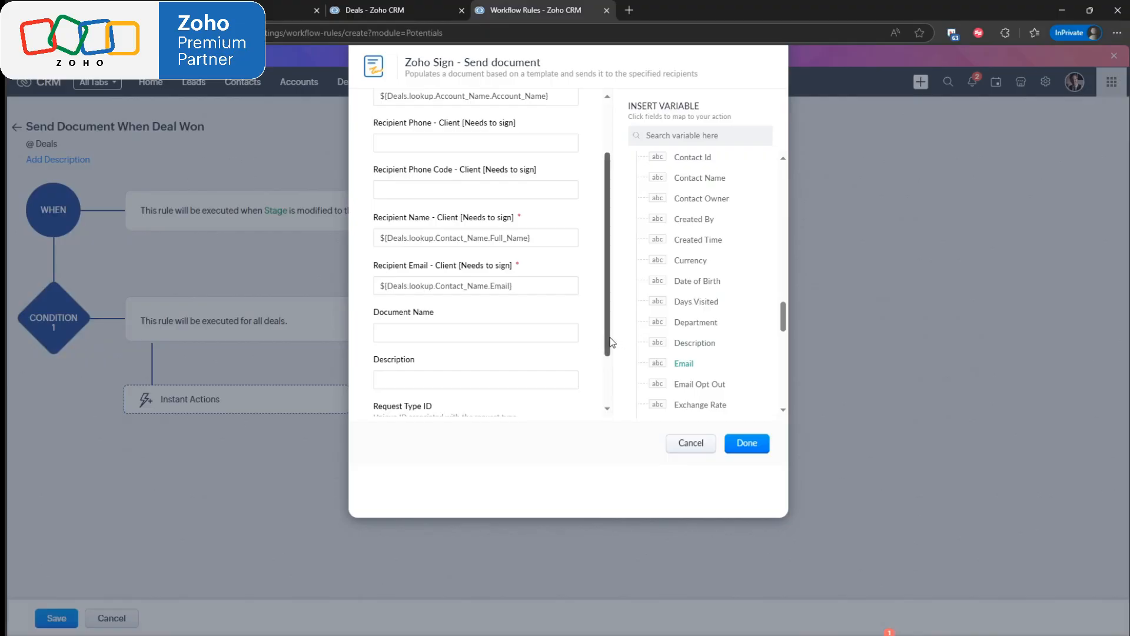
{"action": "left_click_drag", "start_coordinate": [607, 337], "coordinate": [603, 245]}
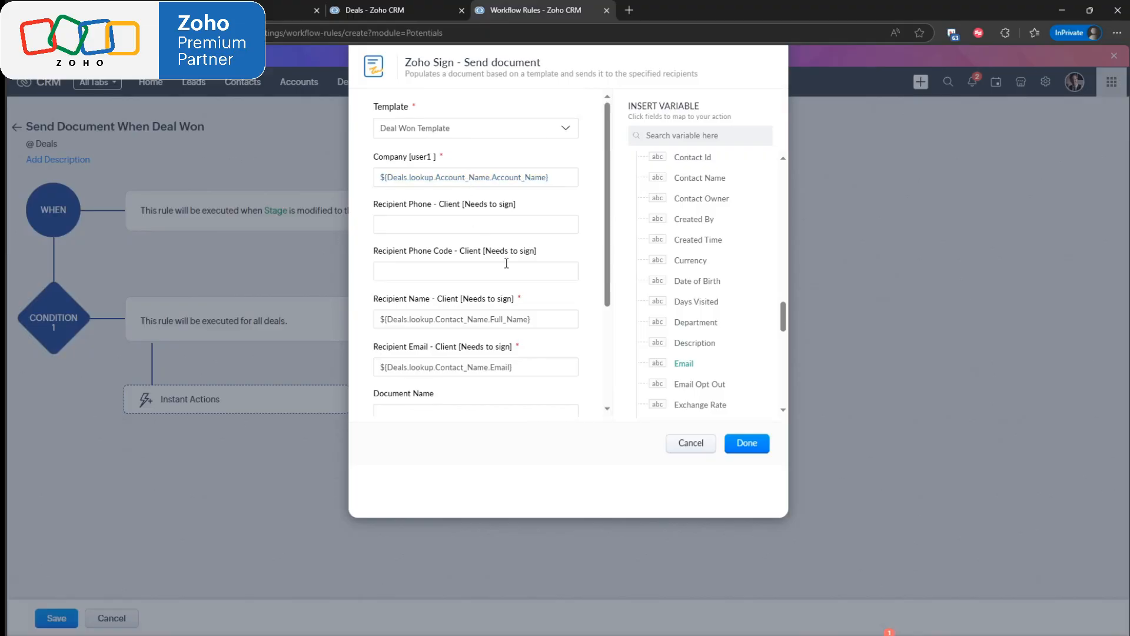
{"action": "scroll", "coordinate": [613, 283], "scroll_direction": "down", "scroll_amount": 2}
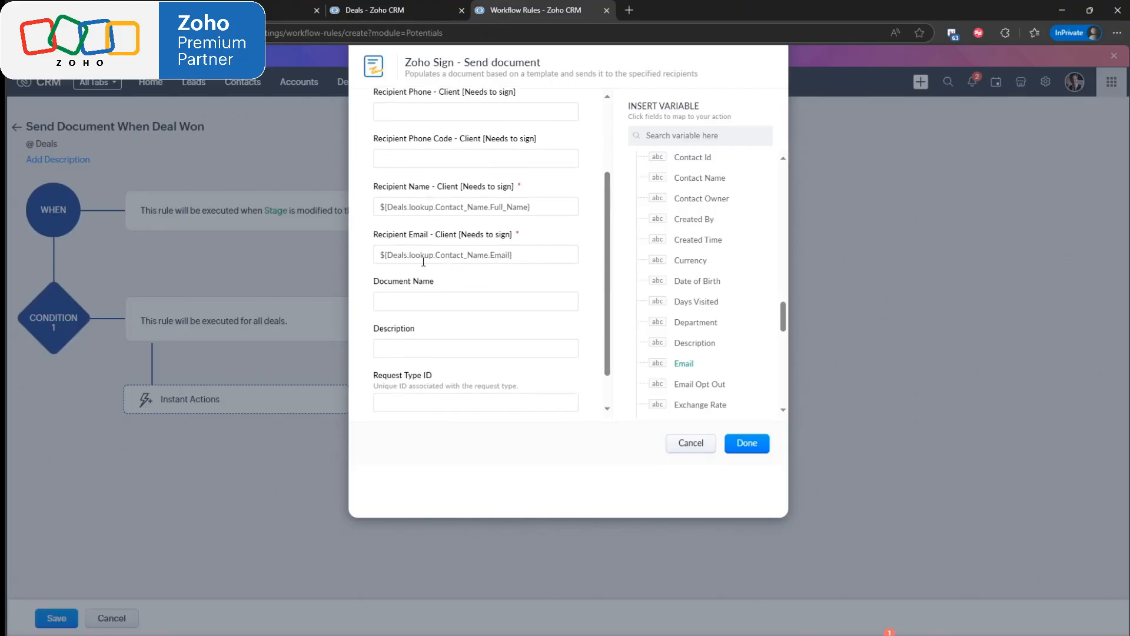
- Check the account and contact details on the Test Deal record, then return to the workflow rule
{"action": "left_click", "coordinate": [402, 9]}
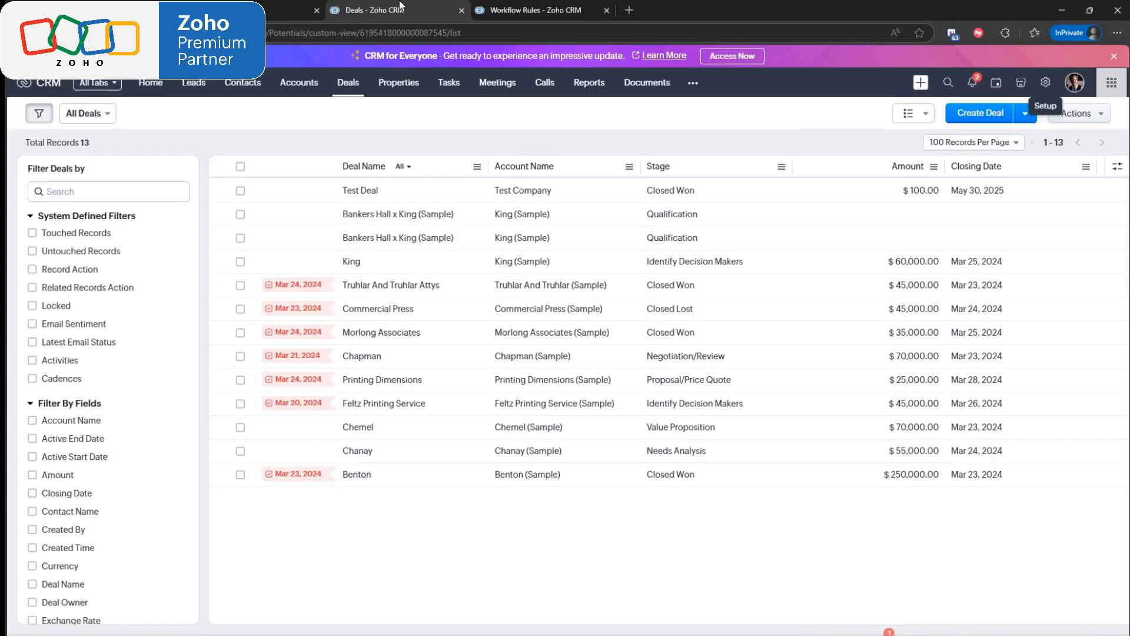
{"action": "left_click", "coordinate": [369, 193]}
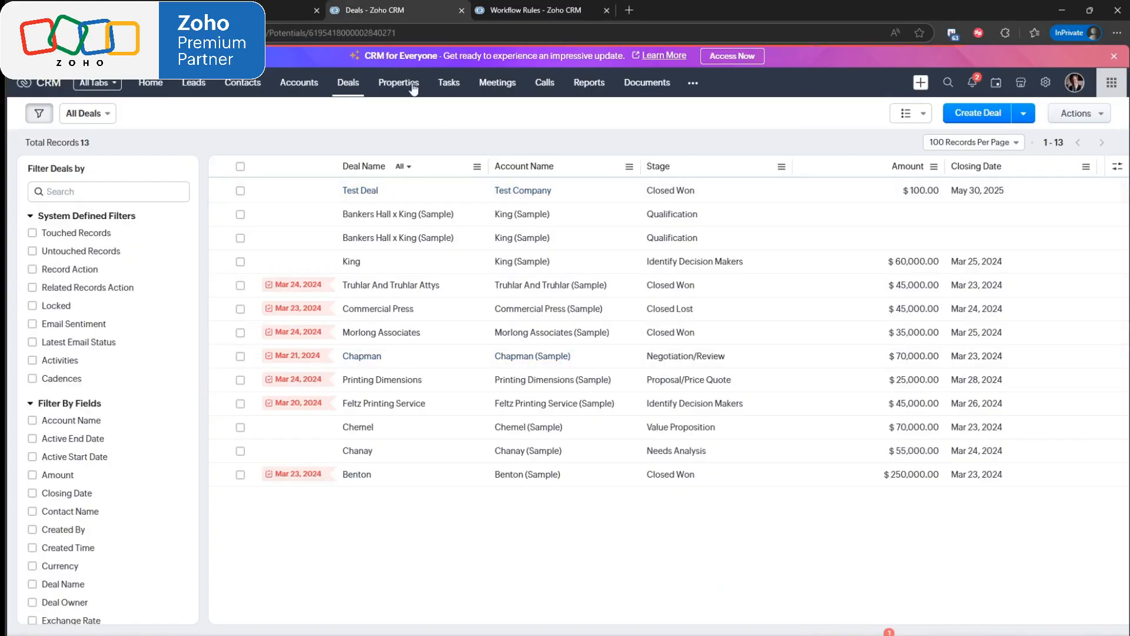
{"action": "scroll", "coordinate": [355, 457], "scroll_direction": "down", "scroll_amount": 3}
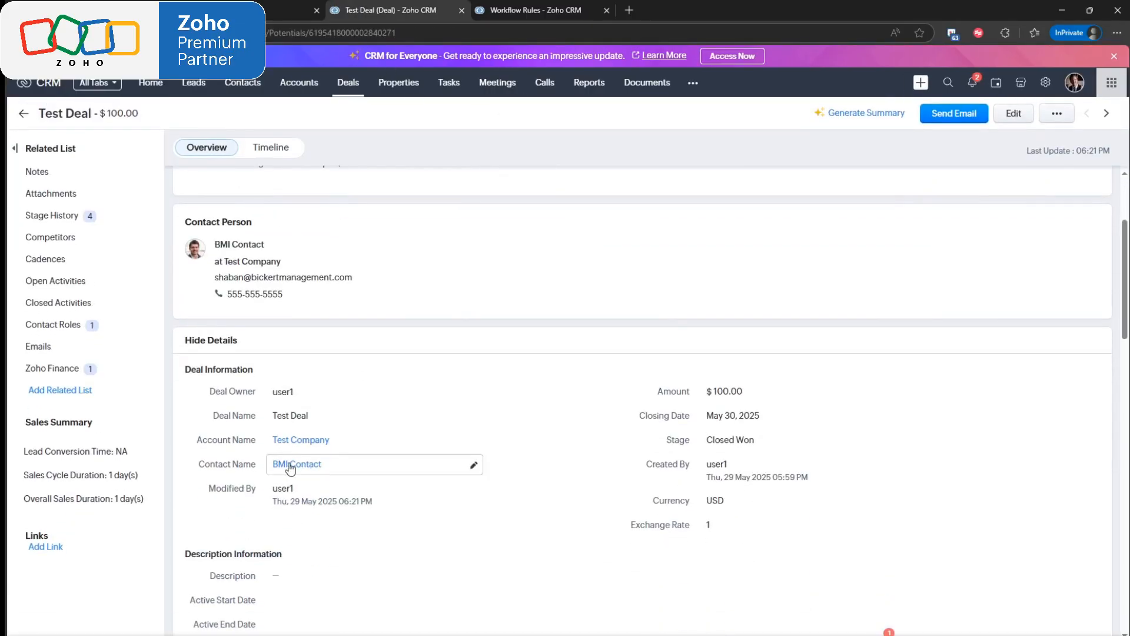
{"action": "left_click", "coordinate": [563, 10]}
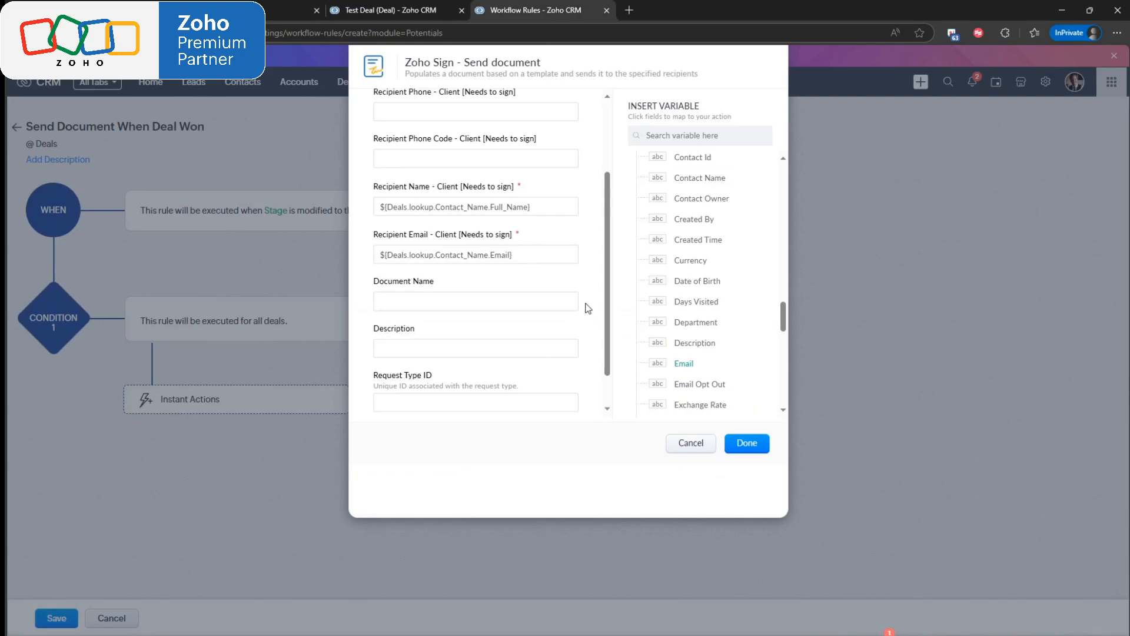
- Finish the Zoho Sign action, associate Send Document For Signature with the rule's instant actions, and save the workflow rule
{"action": "scroll", "coordinate": [583, 305], "scroll_direction": "down", "scroll_amount": 1}
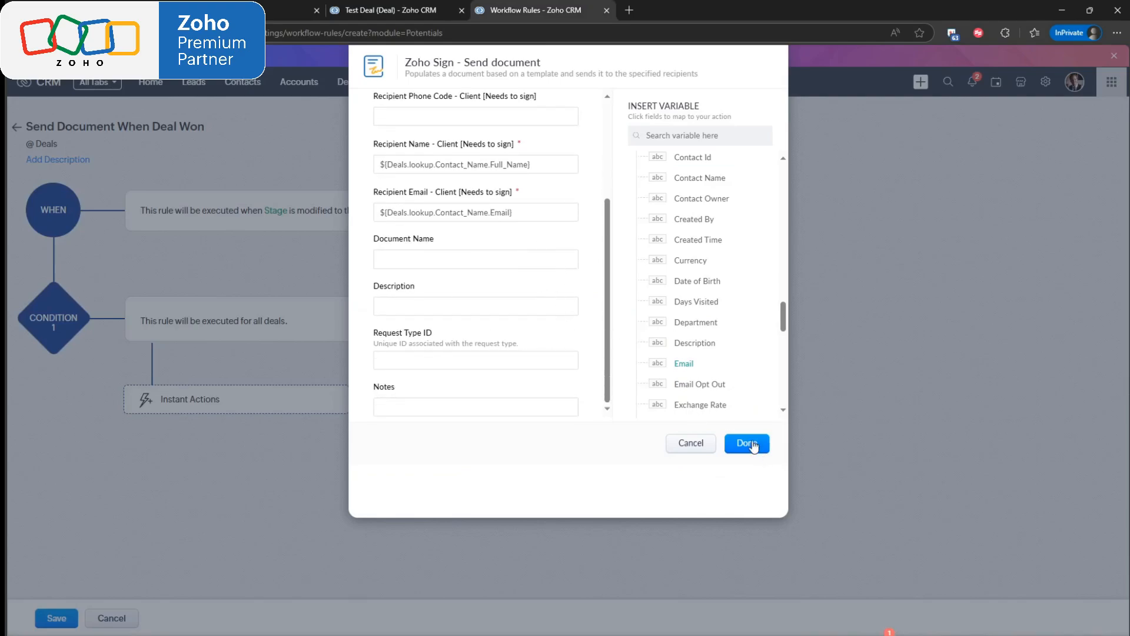
{"action": "left_click", "coordinate": [752, 444]}
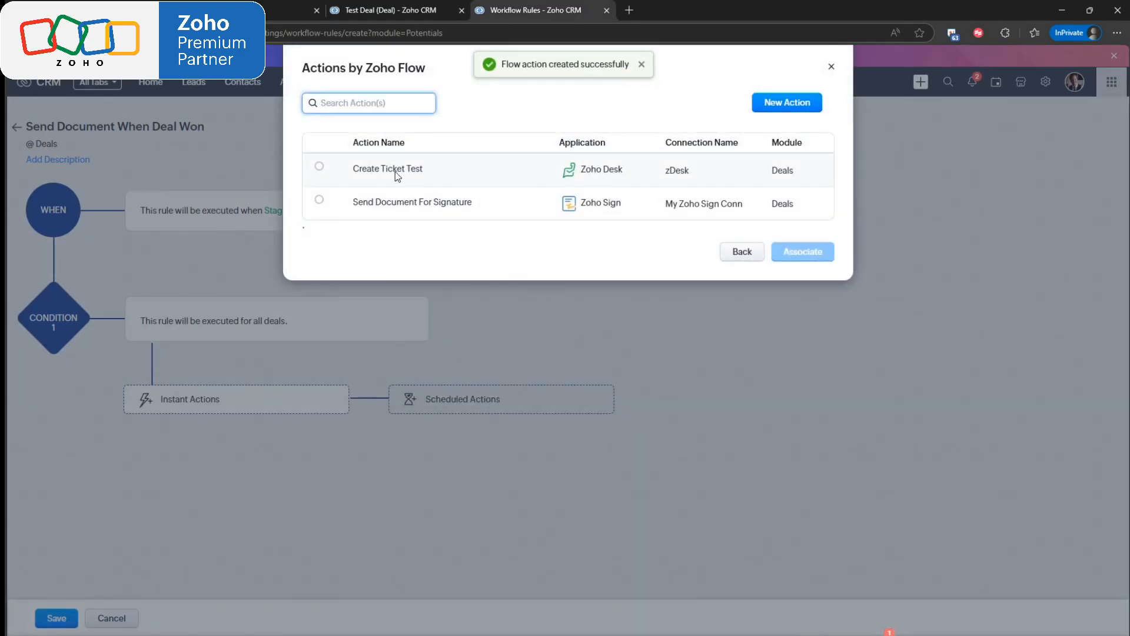
{"action": "left_click", "coordinate": [319, 199]}
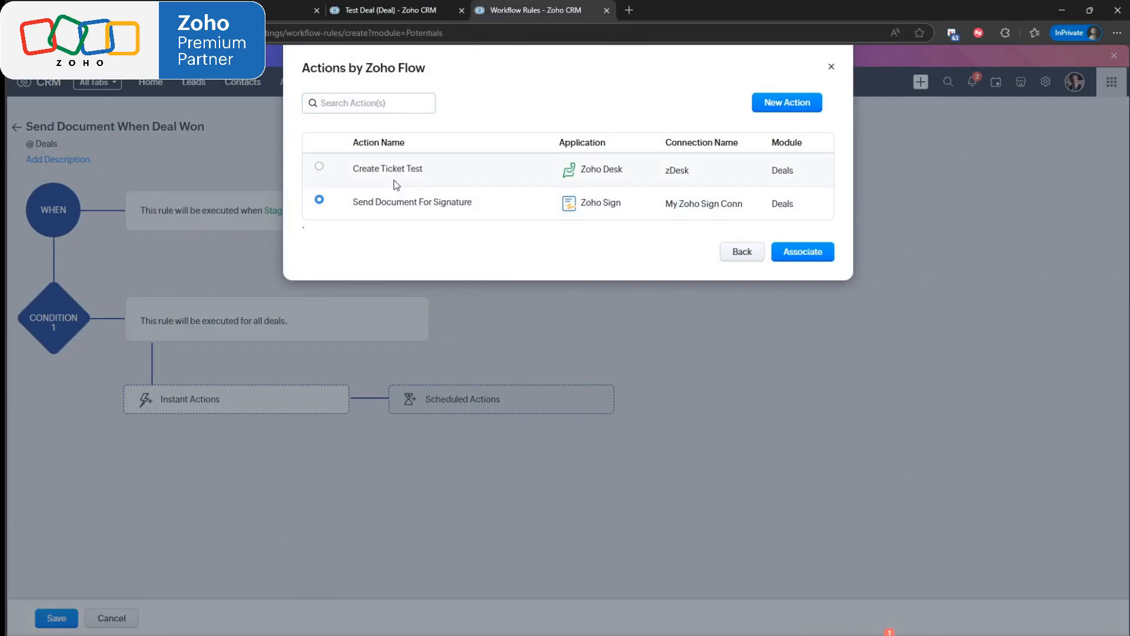
{"action": "left_click", "coordinate": [821, 254]}
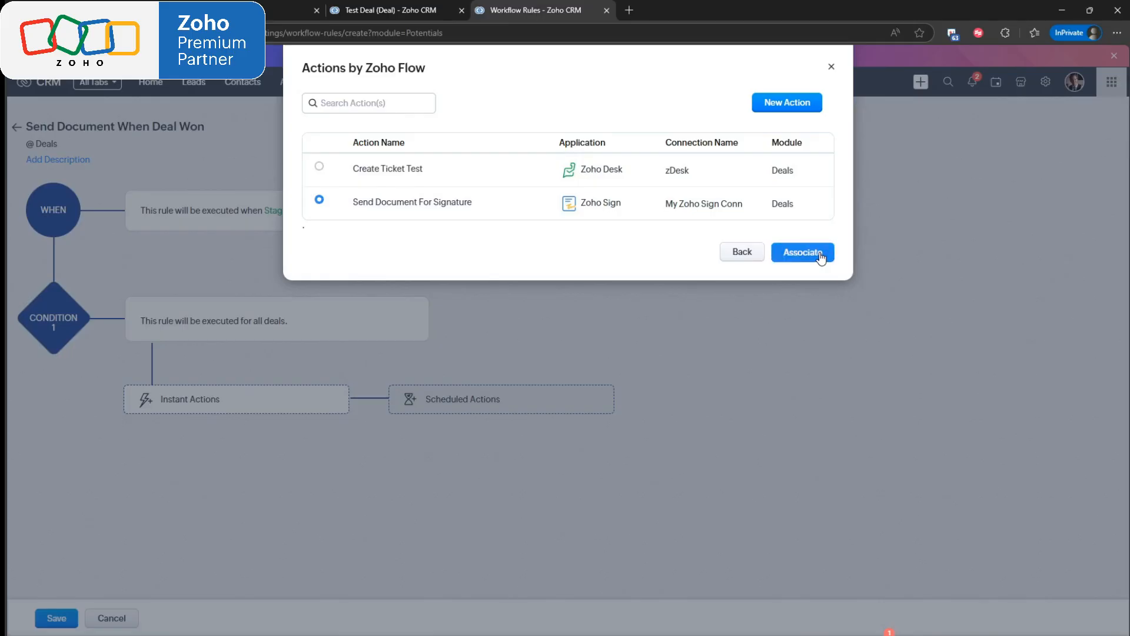
{"action": "left_click", "coordinate": [43, 624]}
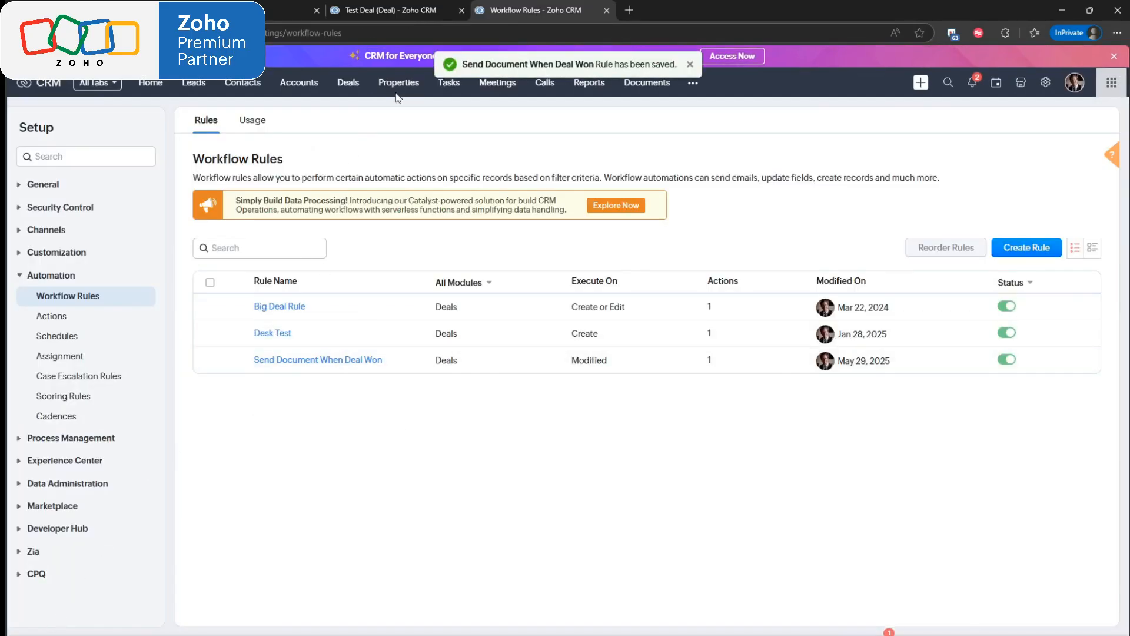
- Trigger the rule on the Test Deal record by resetting its stage to Qualification and changing it back to Closed Won
{"action": "left_click", "coordinate": [398, 10]}
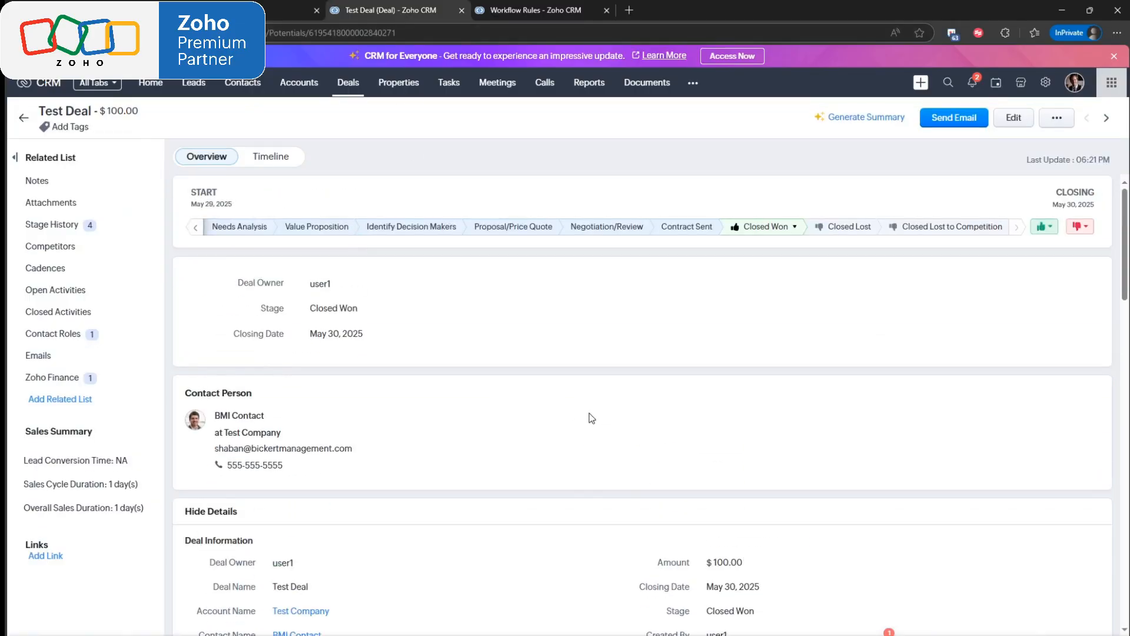
{"action": "left_click", "coordinate": [196, 230]}
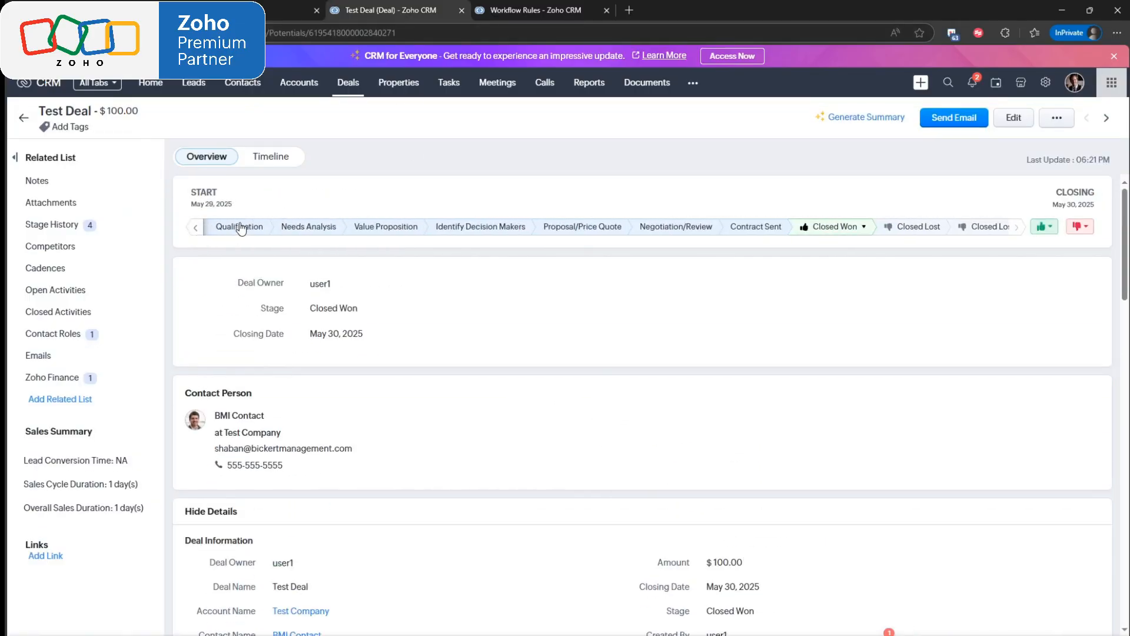
{"action": "left_click", "coordinate": [238, 227]}
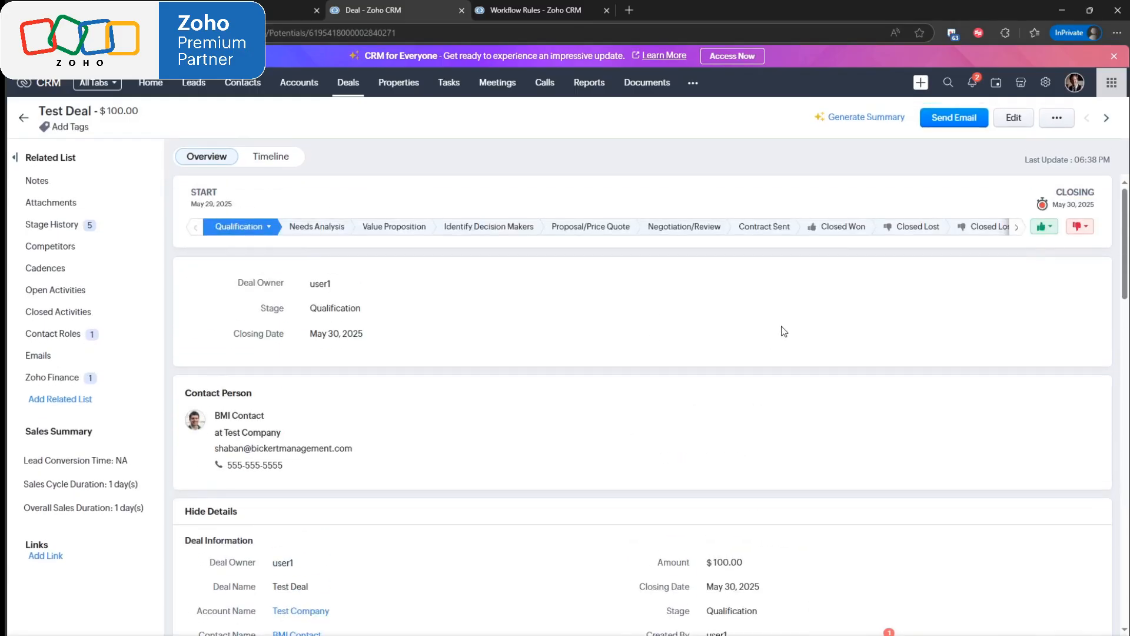
{"action": "left_click", "coordinate": [837, 230]}
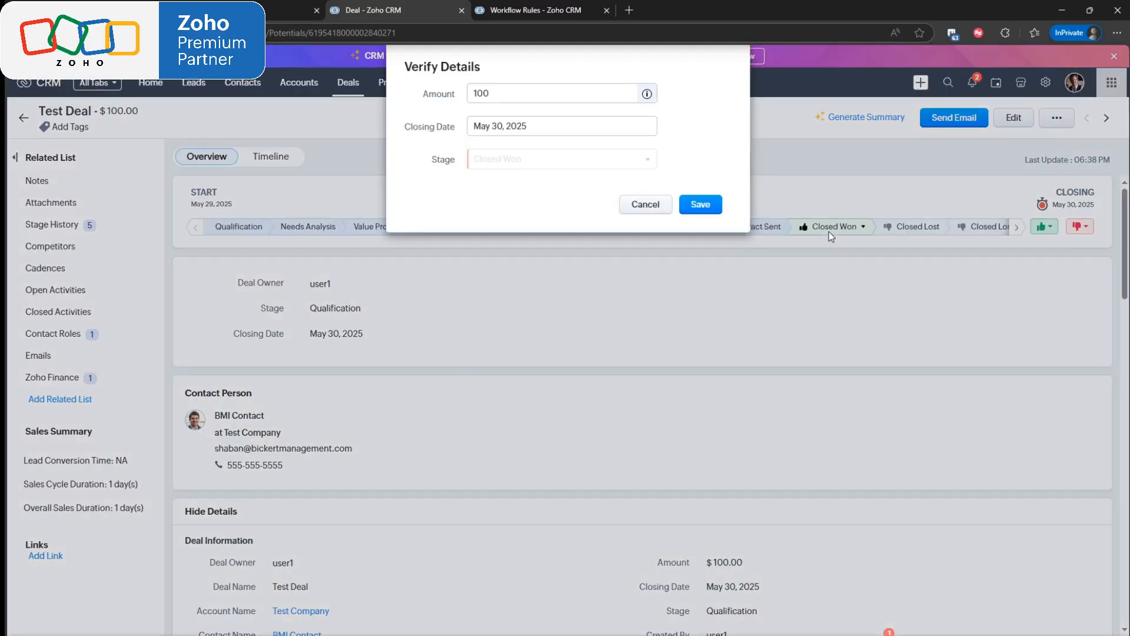
{"action": "left_click", "coordinate": [701, 204]}
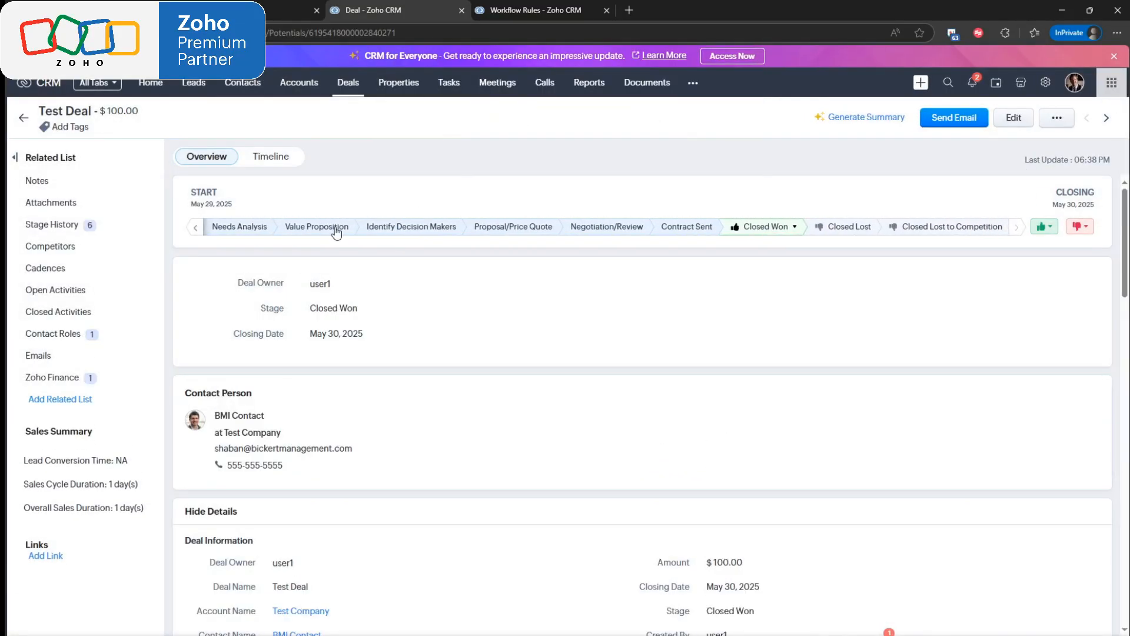
{"action": "scroll", "coordinate": [347, 335], "scroll_direction": "down", "scroll_amount": 3}
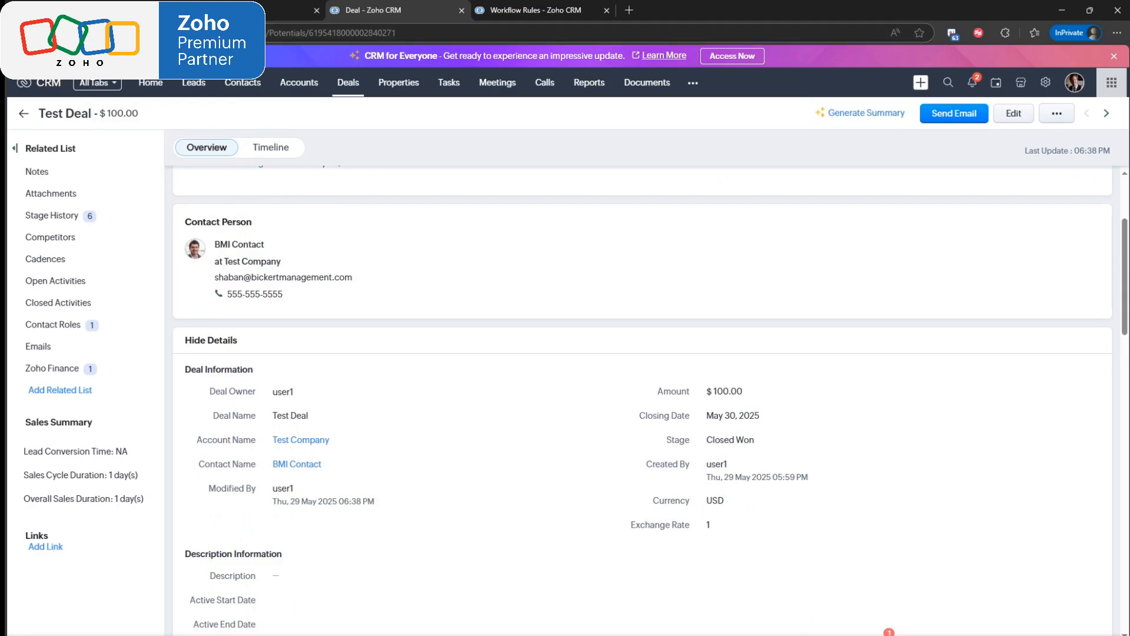
- Switch to Zoho Sign, open the newest Deal Won Template document, and compare its recipient with the Test Deal's contact in Zoho CRM
{"action": "left_click", "coordinate": [288, 10]}
{"action": "left_click", "coordinate": [36, 181]}
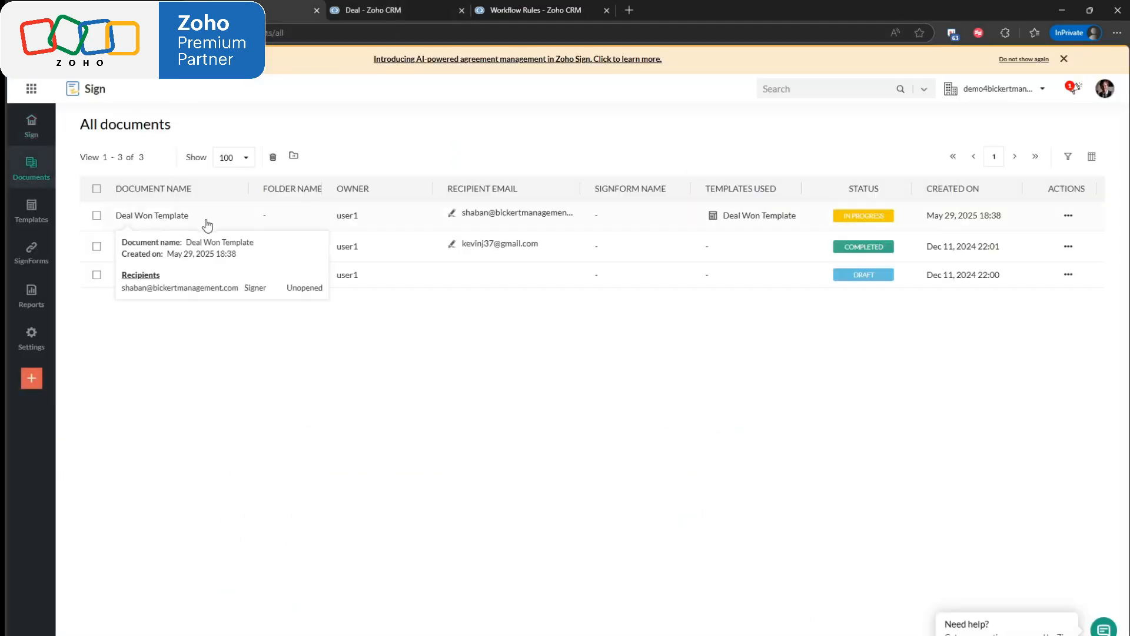
{"action": "mouse_move", "coordinate": [151, 220]}
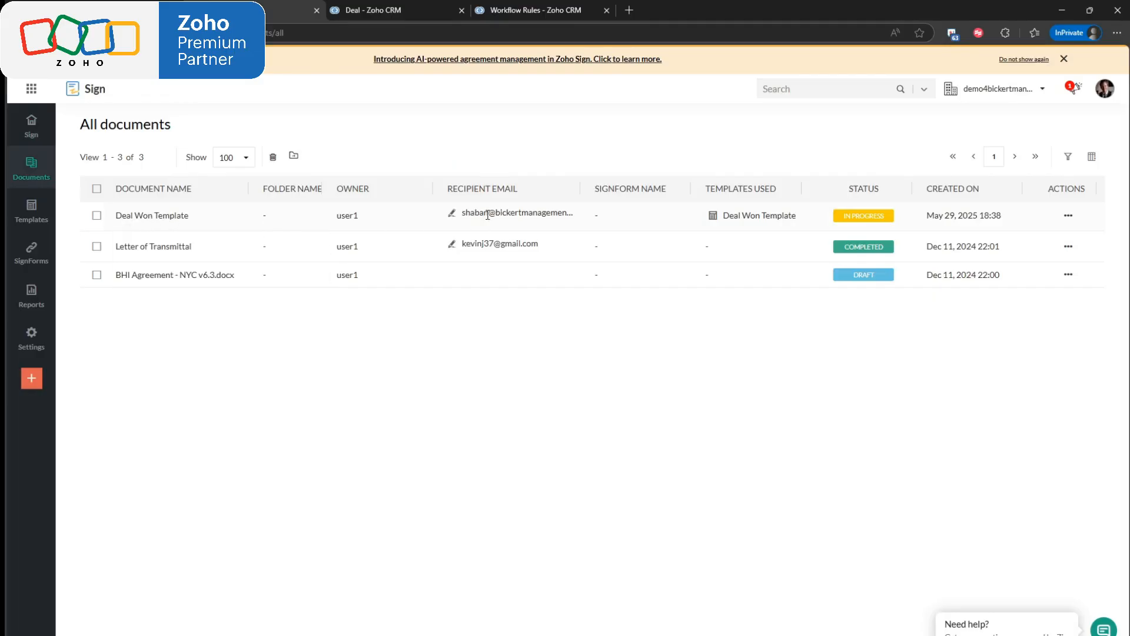
{"action": "left_click", "coordinate": [152, 216]}
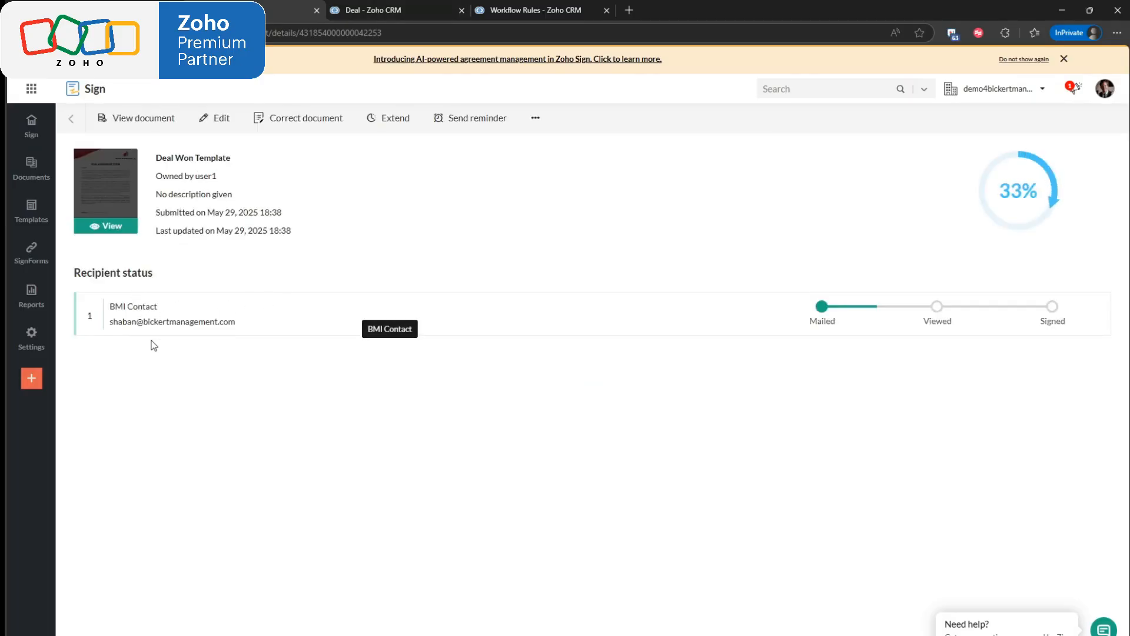
{"action": "left_click", "coordinate": [383, 13]}
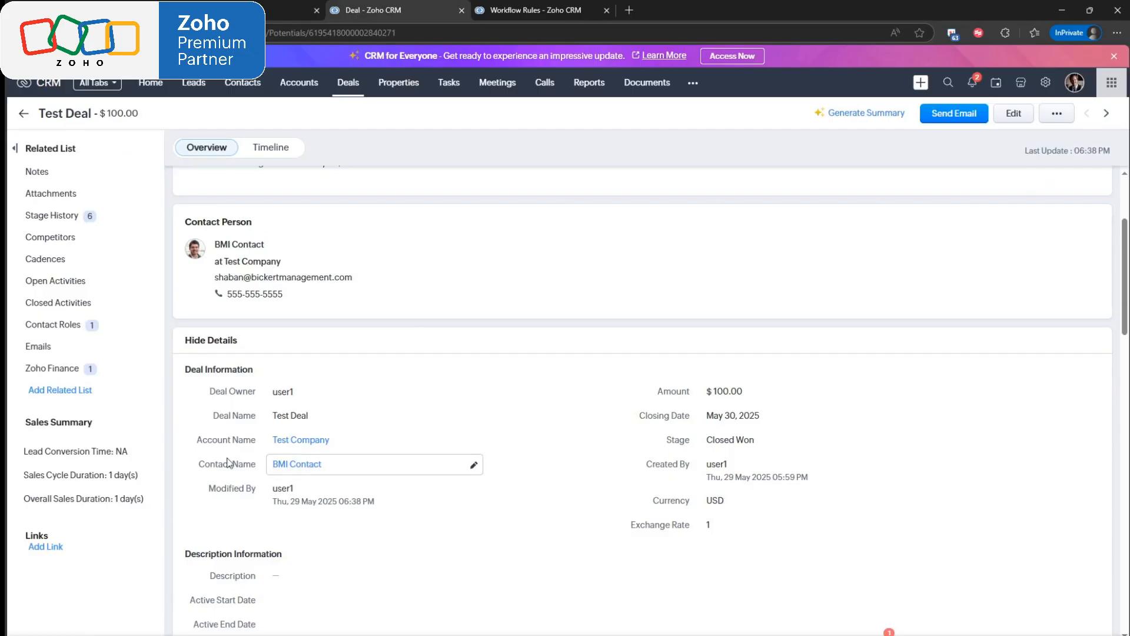
{"action": "mouse_move", "coordinate": [289, 470]}
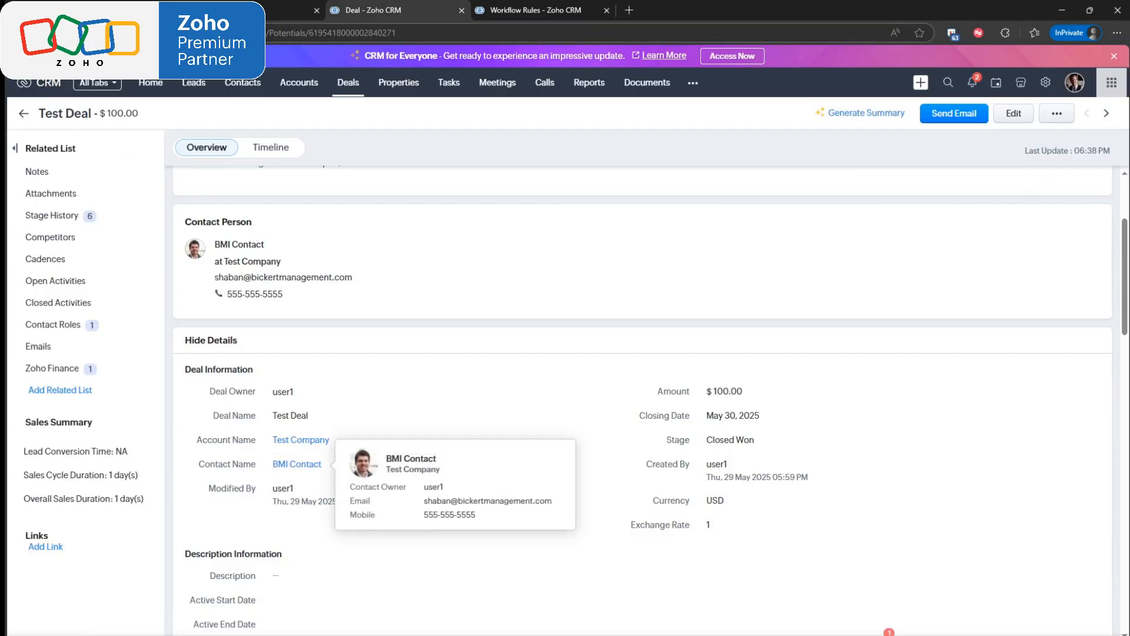
- View the sent Deal Won Template document in Zoho Sign, check its Account and Signature fields, and return to the document details
{"action": "left_click", "coordinate": [254, 12]}
{"action": "left_click", "coordinate": [109, 224]}
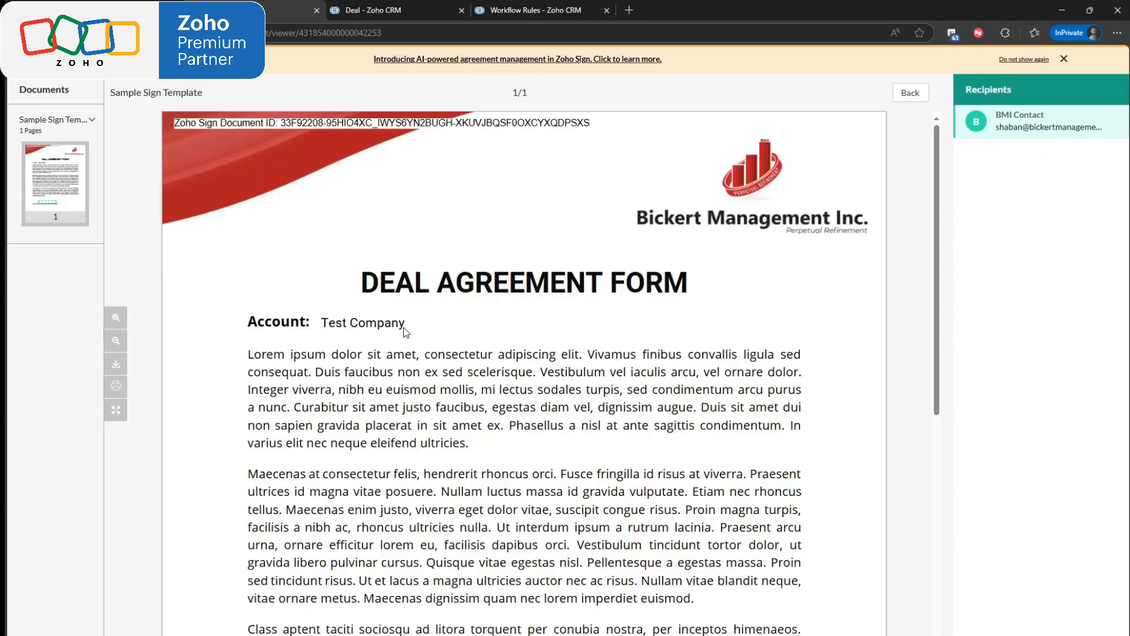
{"action": "scroll", "coordinate": [458, 281], "scroll_direction": "down", "scroll_amount": 7}
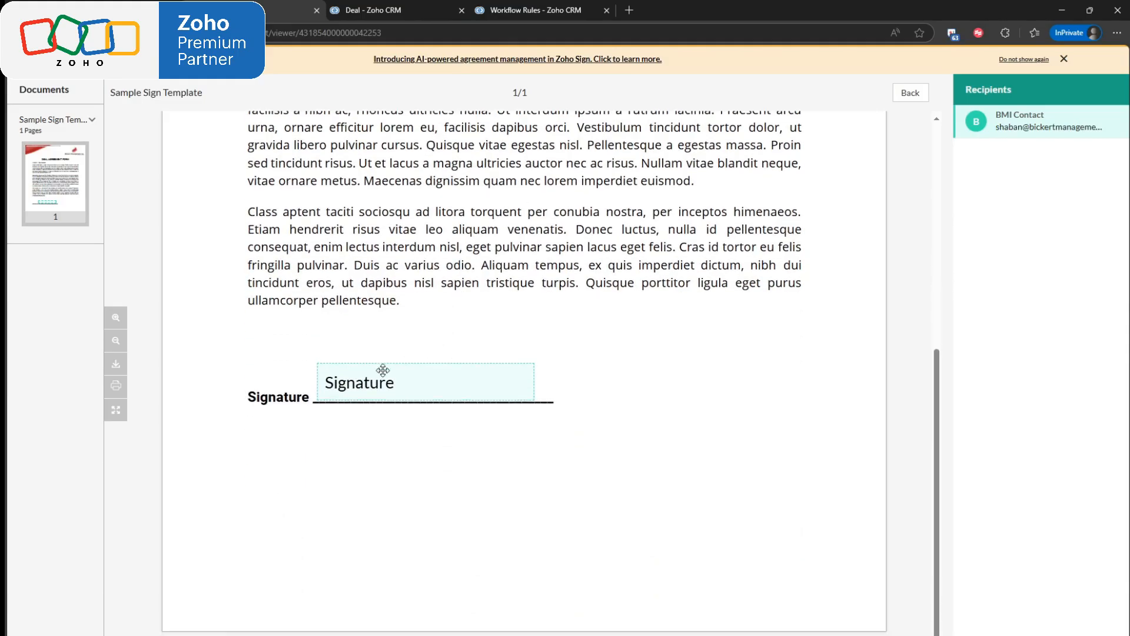
{"action": "scroll", "coordinate": [386, 333], "scroll_direction": "up", "scroll_amount": 7}
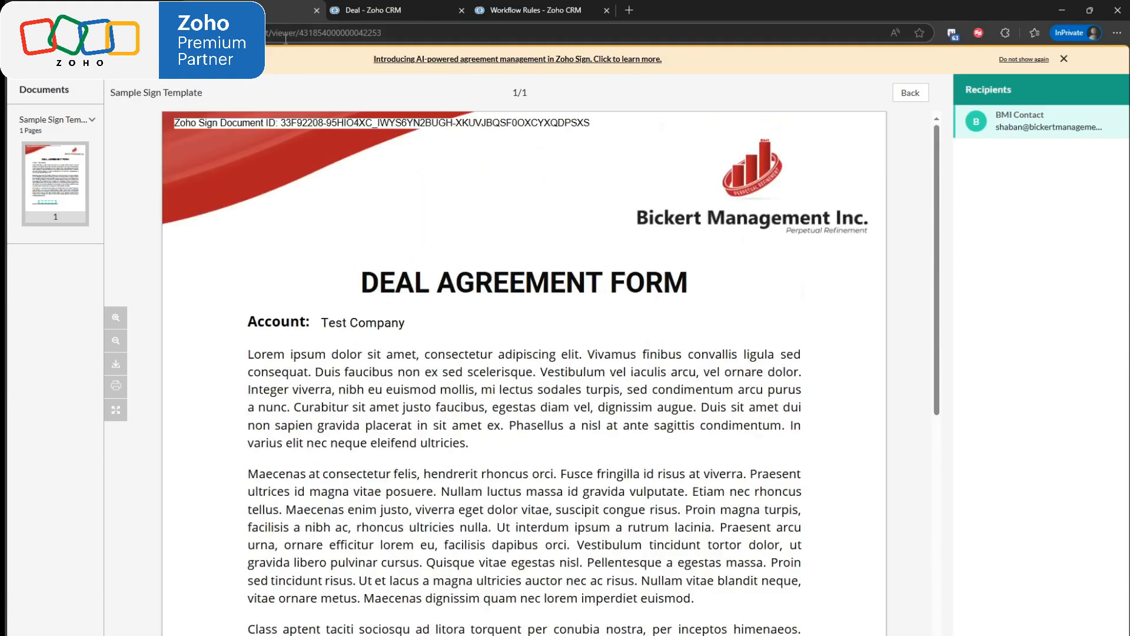
{"action": "left_click", "coordinate": [899, 92]}
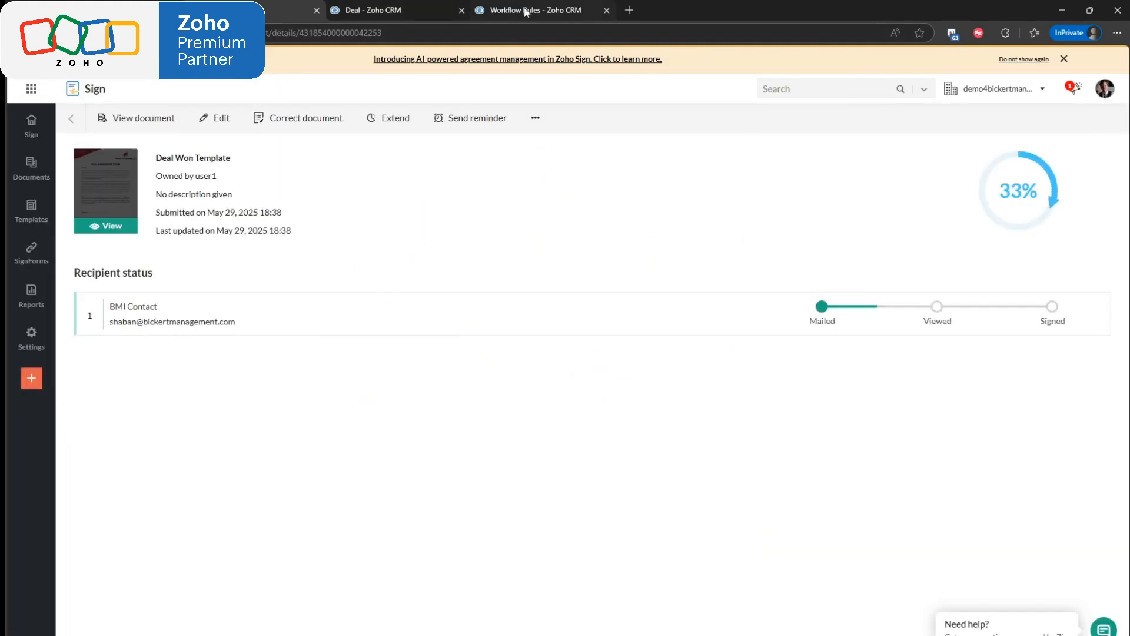
- Switch back to the Test Deal record in Zoho CRM and review its stage and deal information
{"action": "left_click", "coordinate": [389, 10]}
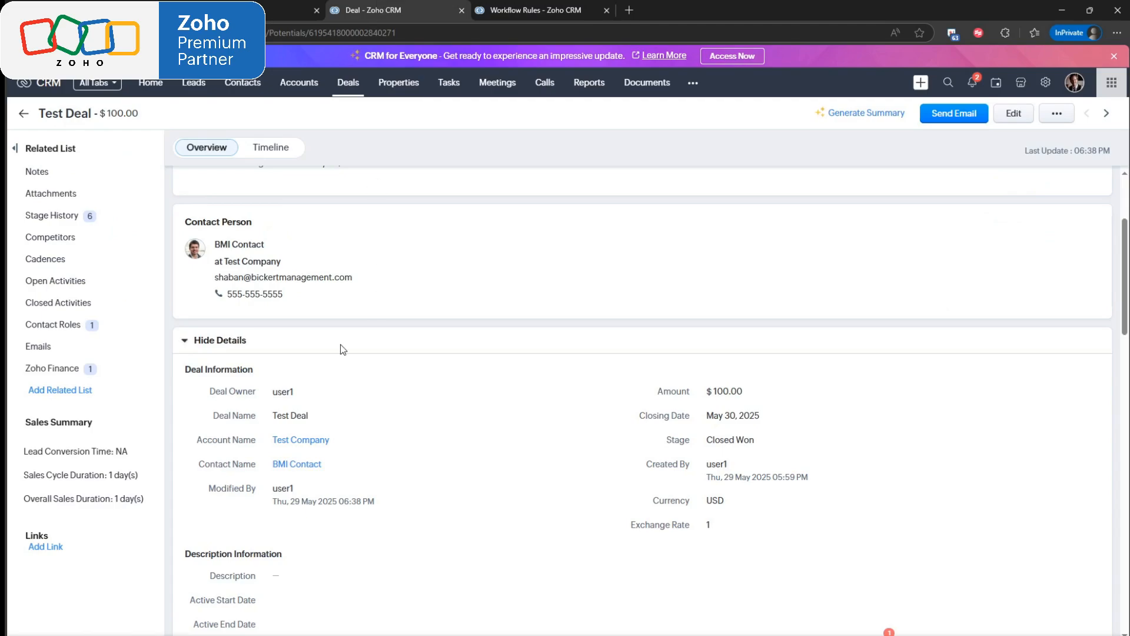
{"action": "scroll", "coordinate": [334, 337], "scroll_direction": "up", "scroll_amount": 3}
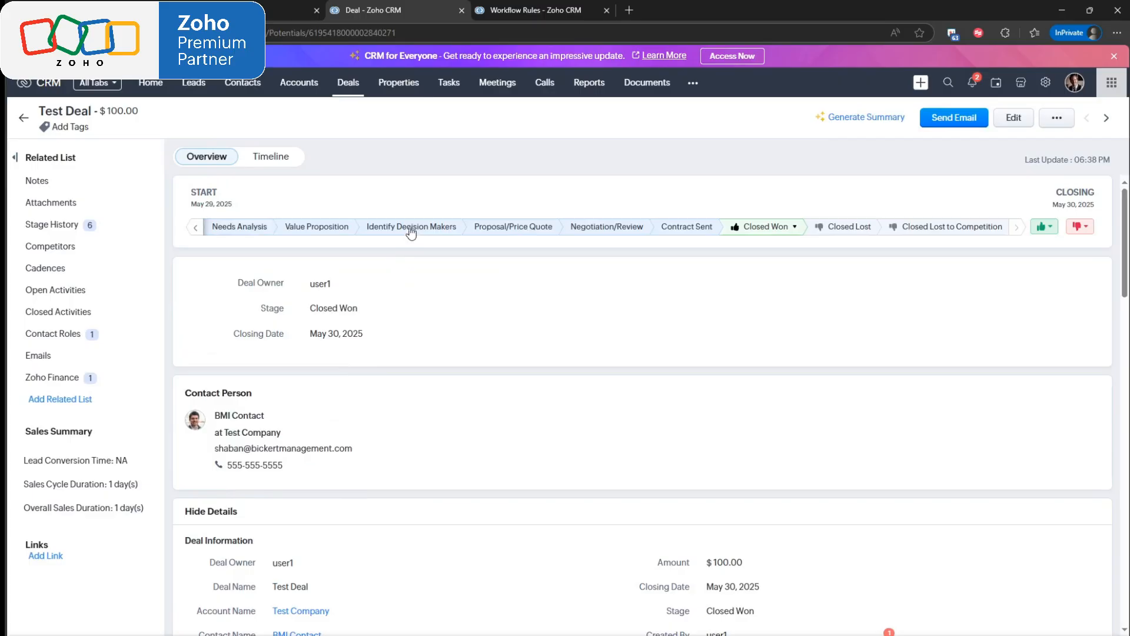
{"action": "scroll", "coordinate": [424, 332], "scroll_direction": "down", "scroll_amount": 5}
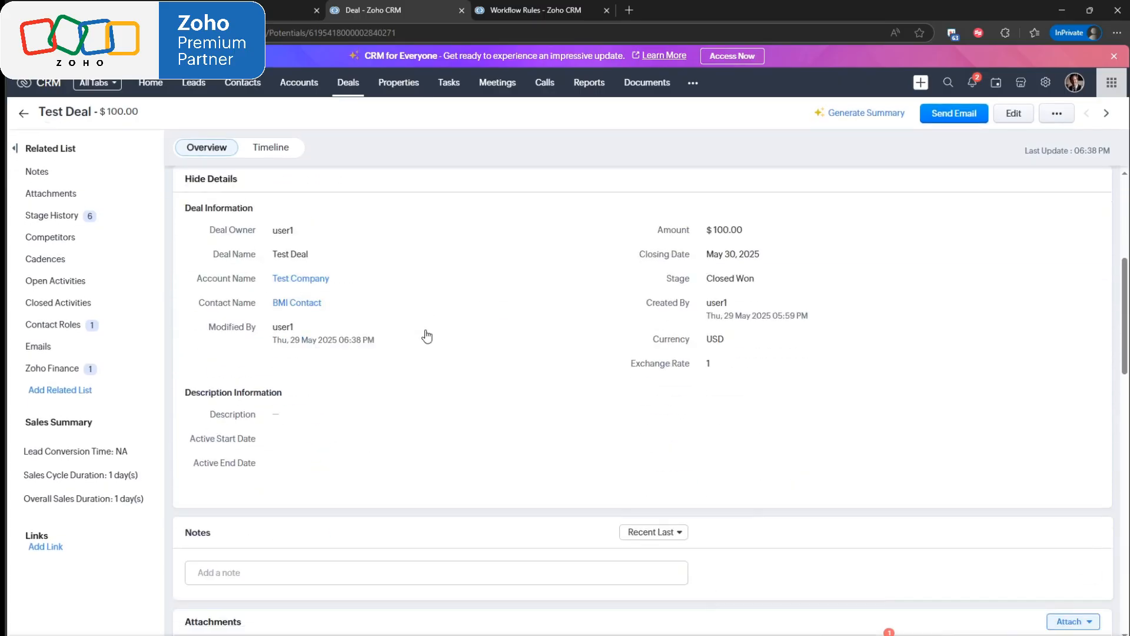